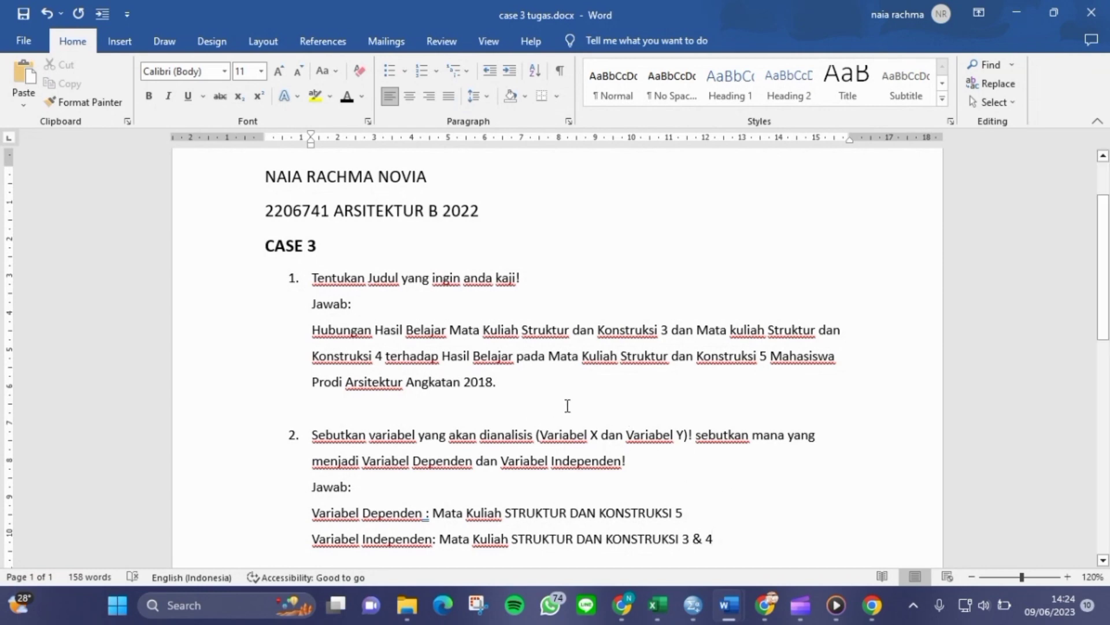
Step: Read through the CASE 3 assignment's title, dependent and independent variables, and research hypothesis sections
scroll(463, 379, down, 1)
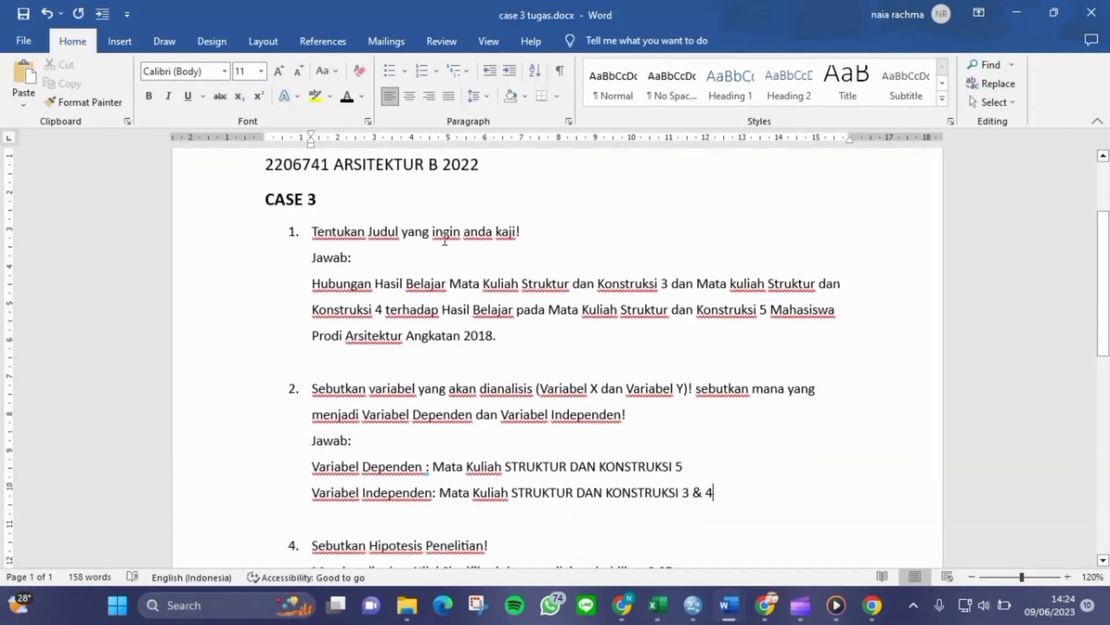
scroll(523, 251, down, 1)
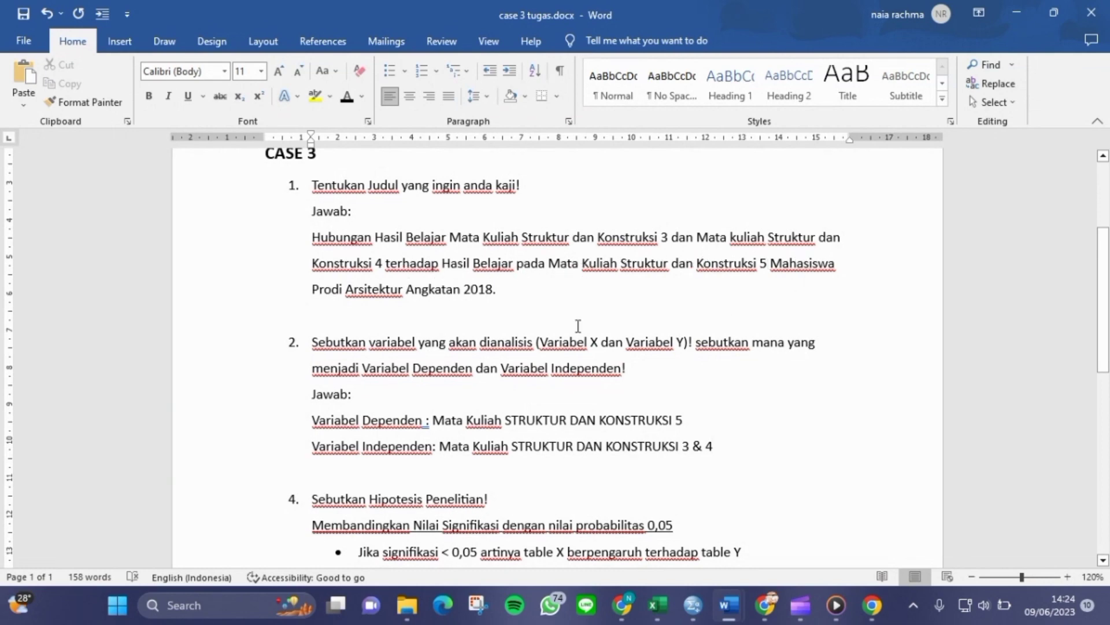
scroll(479, 311, down, 1)
scroll(479, 307, down, 1)
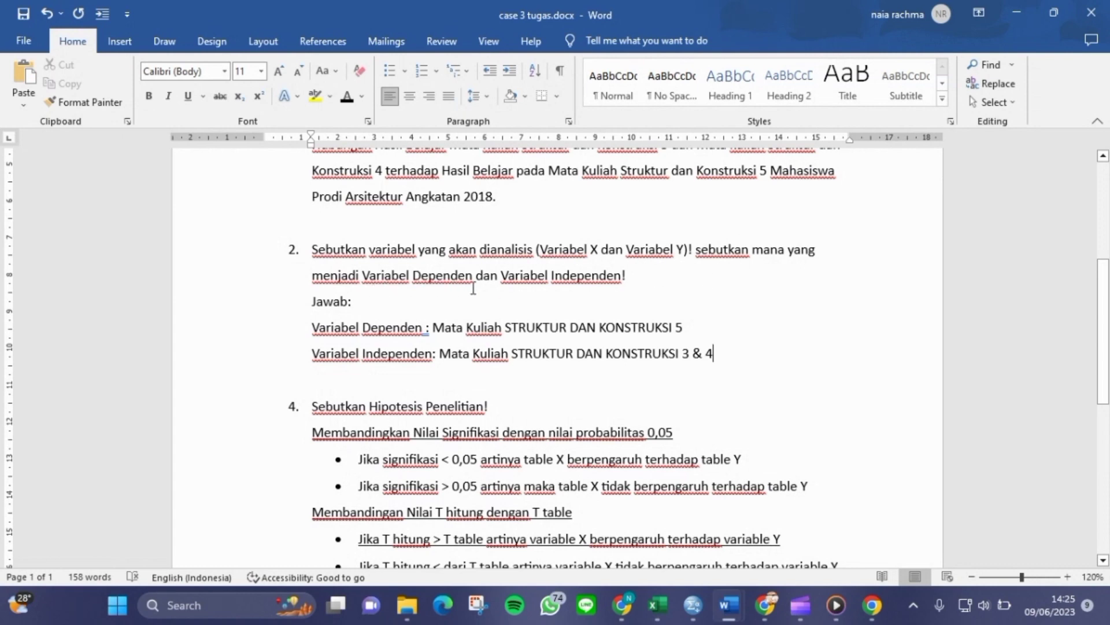
scroll(629, 281, down, 2)
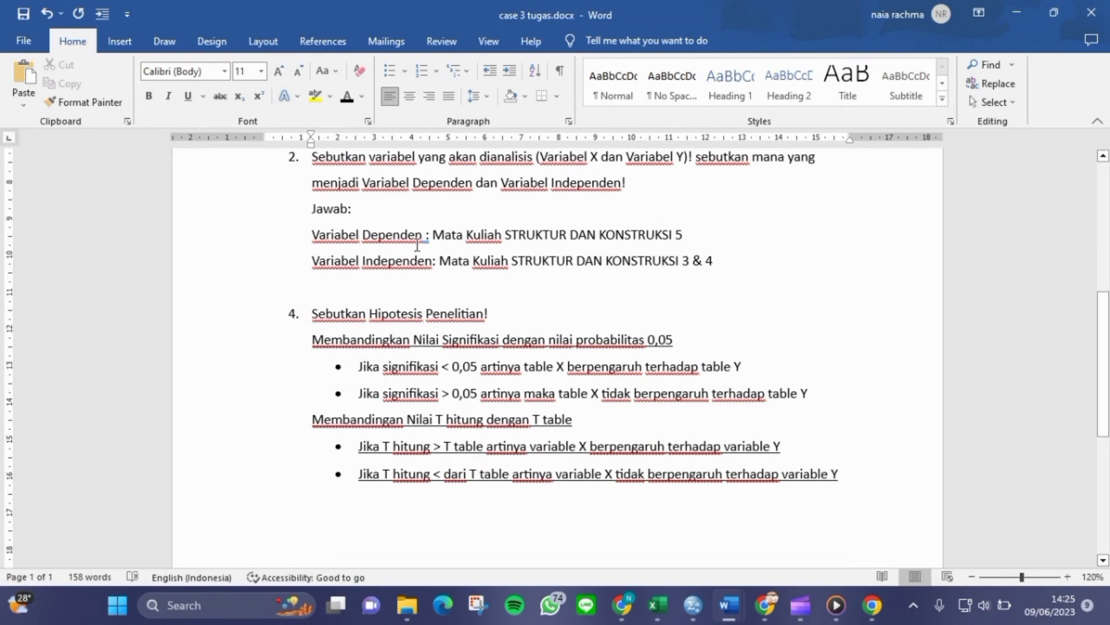
scroll(417, 246, up, 3)
scroll(421, 246, up, 3)
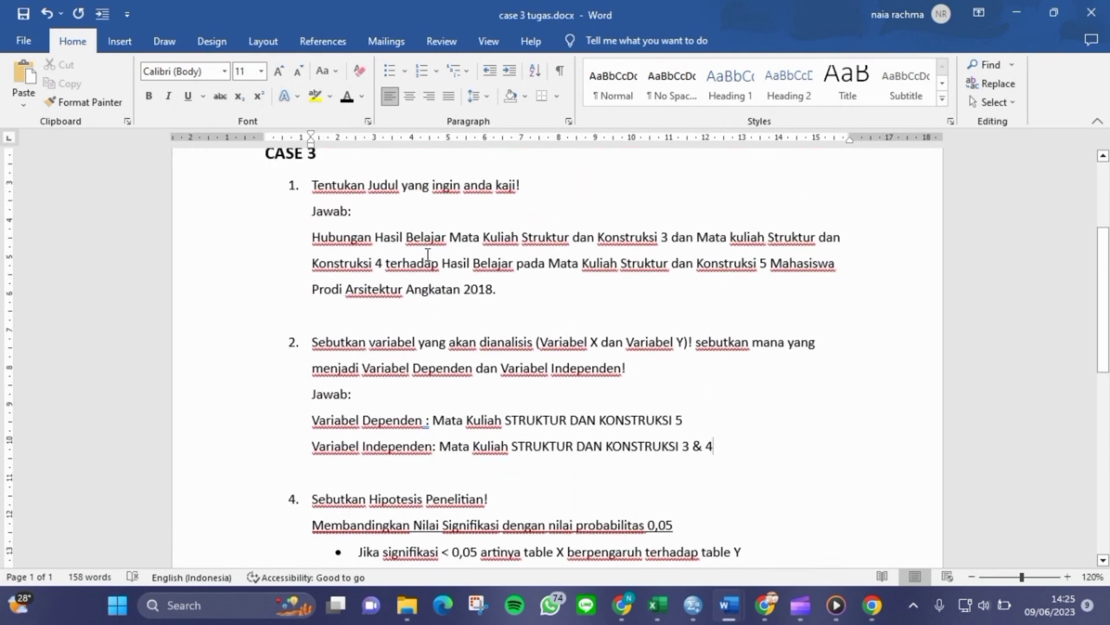
scroll(432, 478, down, 1)
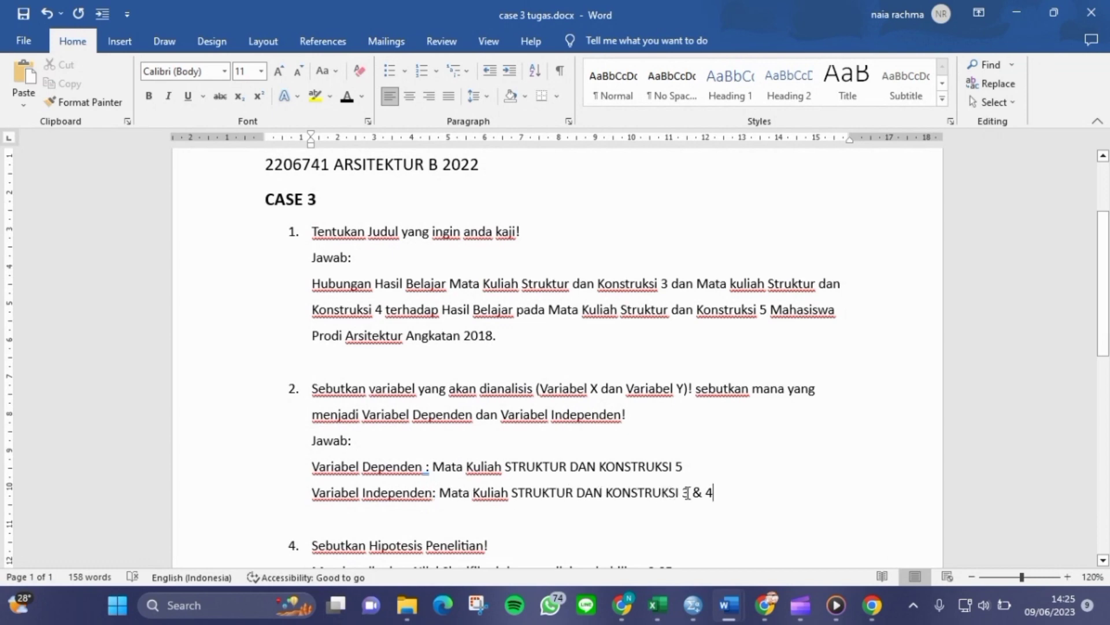
Step: Switch to the CASE 2 Excel workbook and review the course grades on Sheet1 and the SK3, SK4 and SK5 table on Sheet2
mouse_move(751, 616)
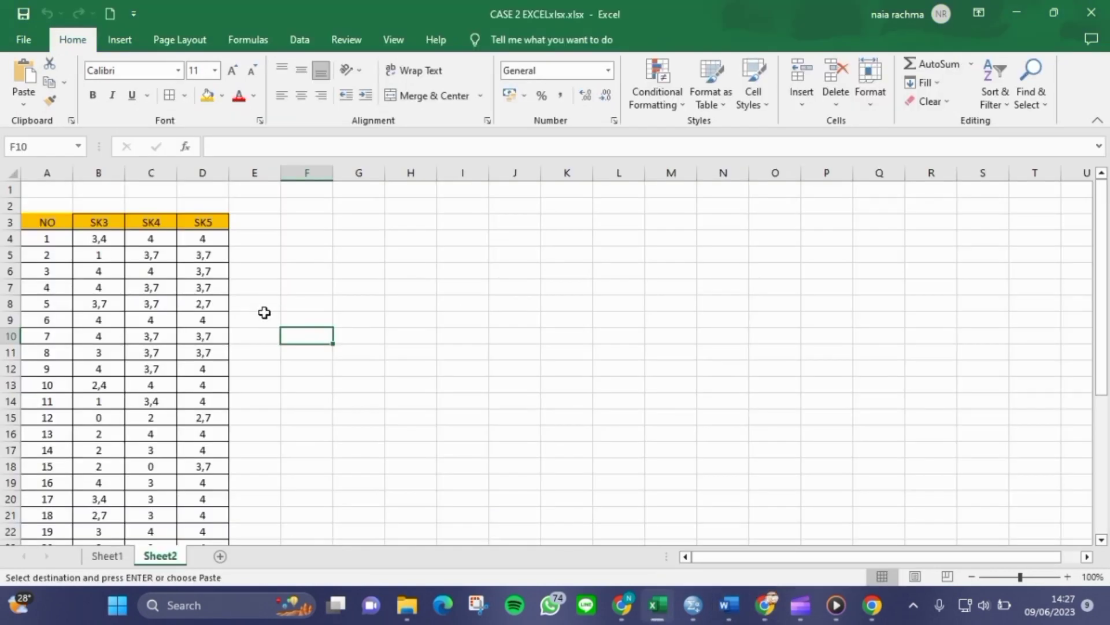
click(107, 555)
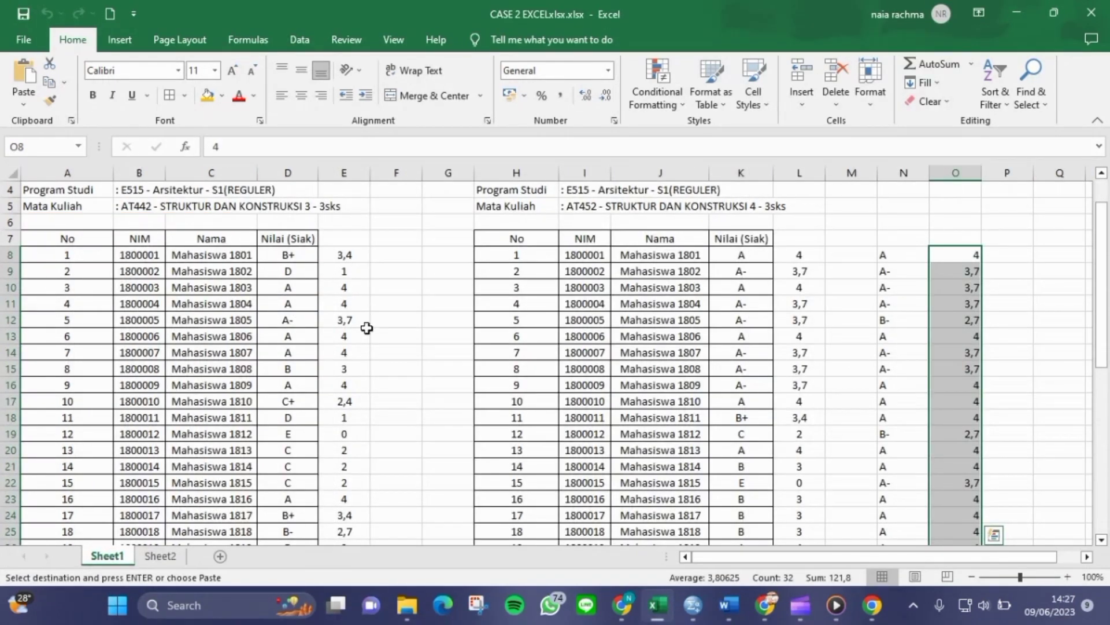
click(169, 557)
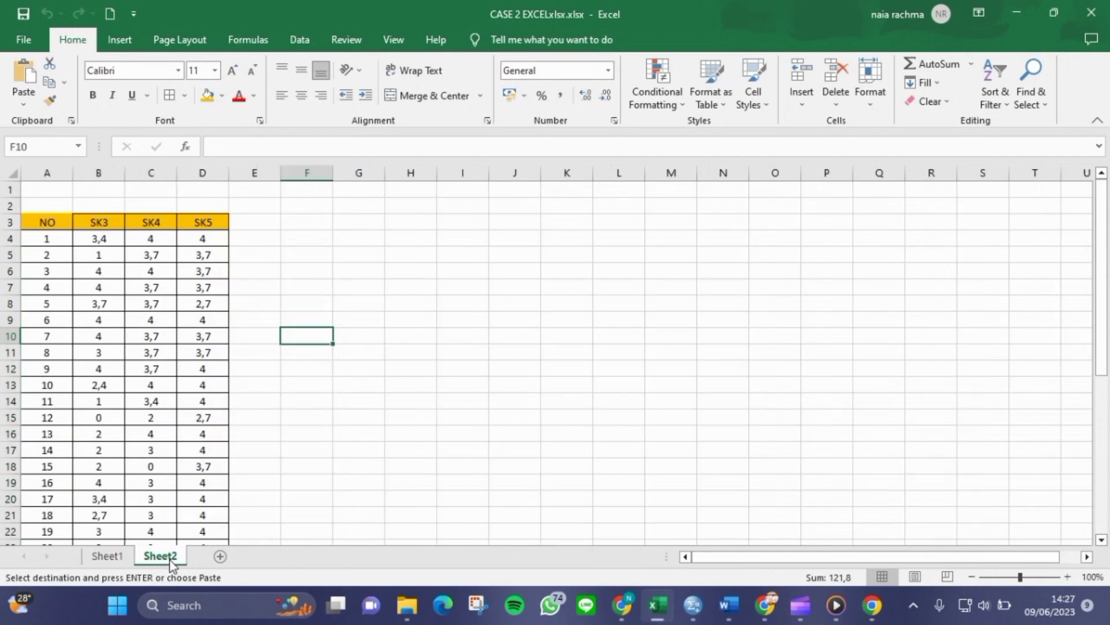
scroll(222, 397, down, 1)
scroll(223, 396, down, 1)
scroll(44, 265, up, 1)
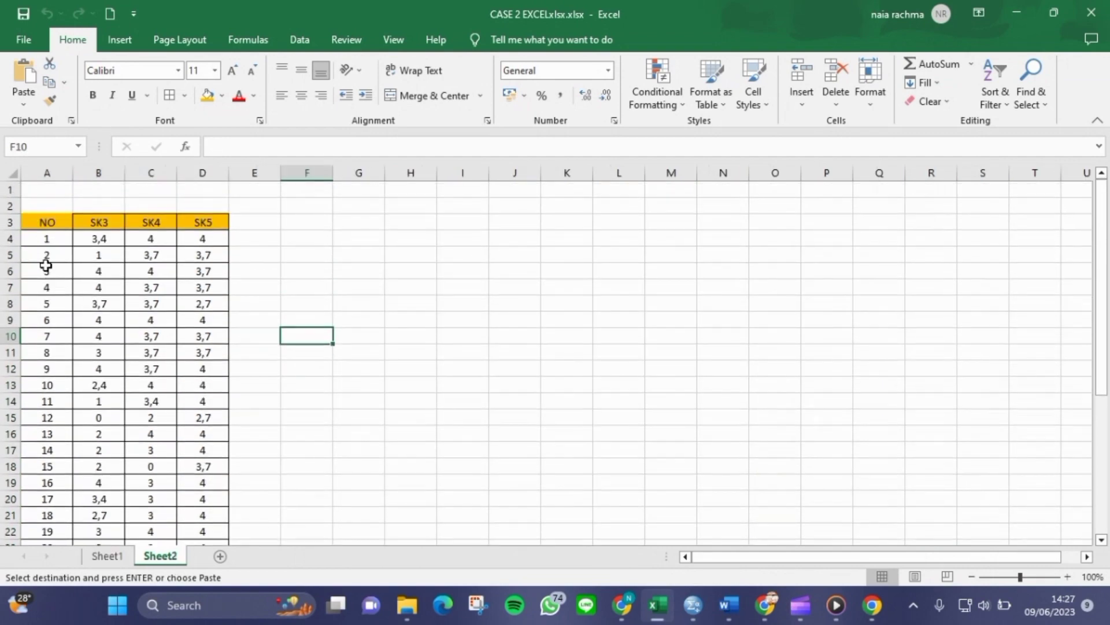
scroll(194, 289, down, 1)
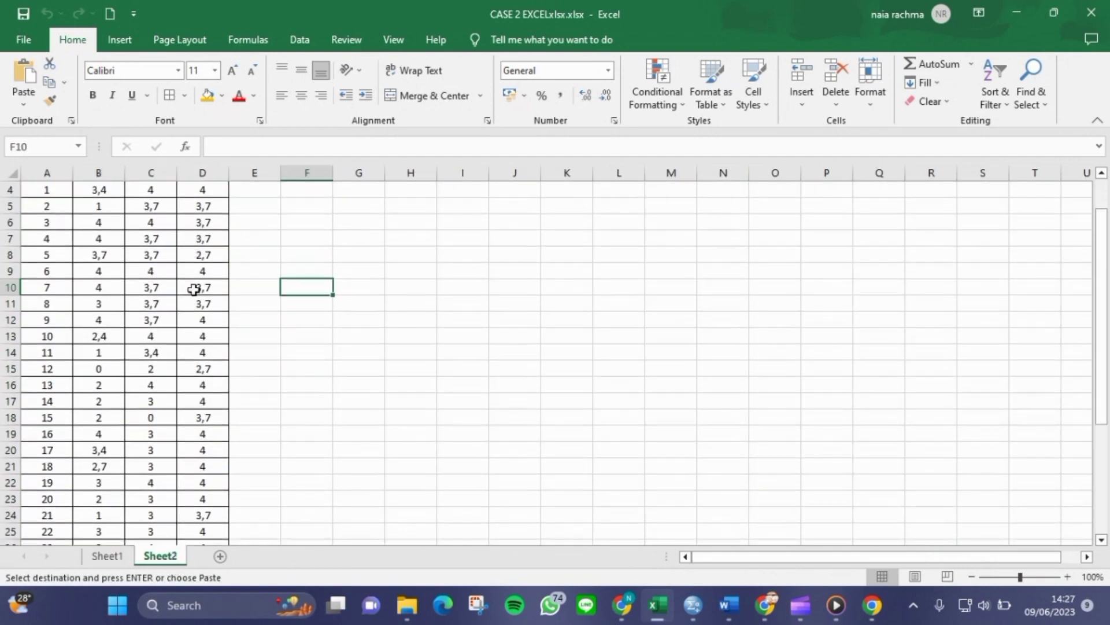
Step: Switch to the Untitled2 dataset in SPSS and check its X1, X2 and Y data and variable labels
click(696, 598)
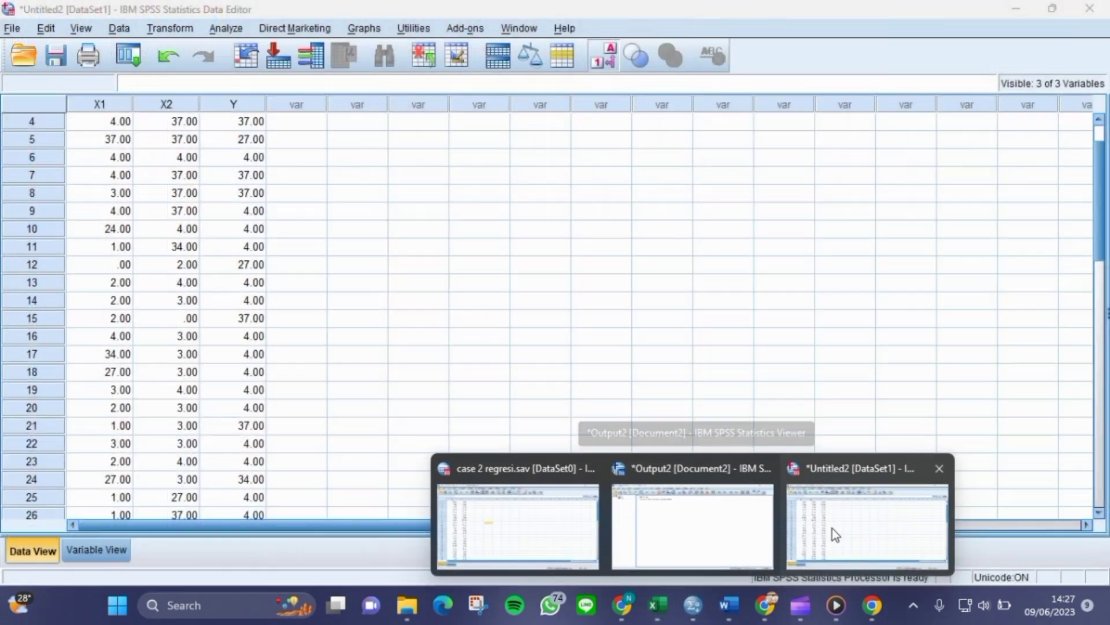
click(835, 534)
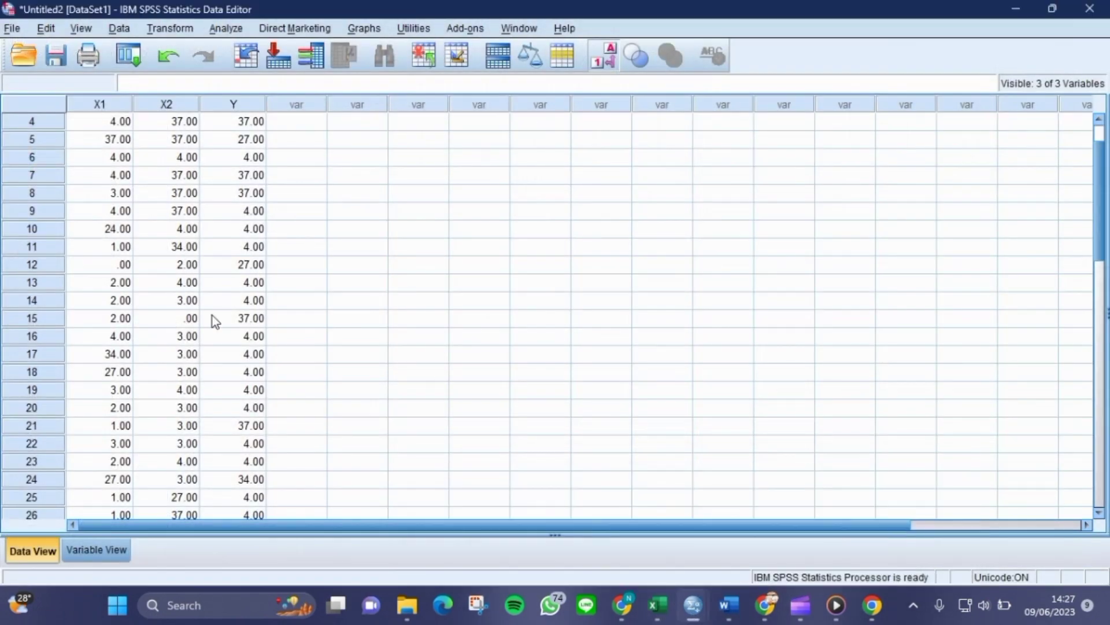
scroll(213, 315, up, 1)
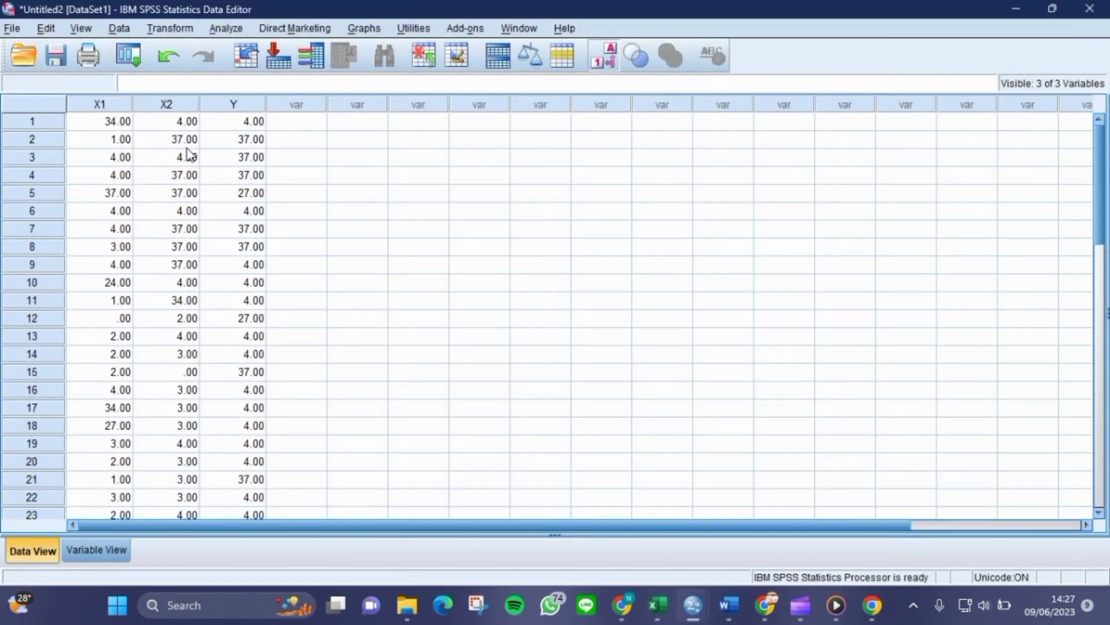
click(112, 550)
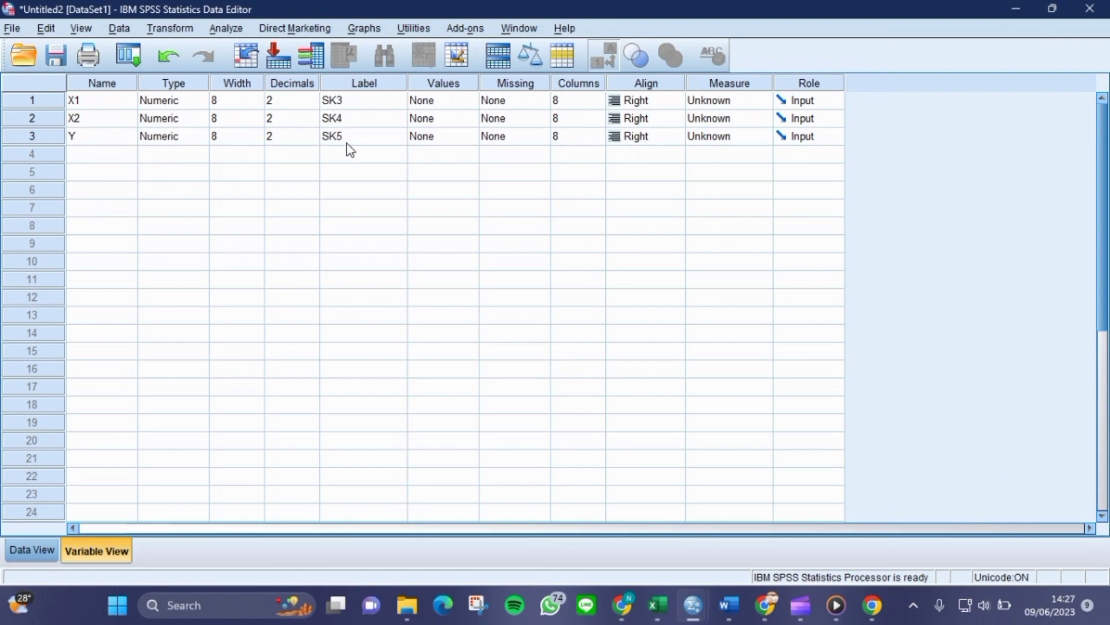
mouse_move(641, 608)
click(34, 550)
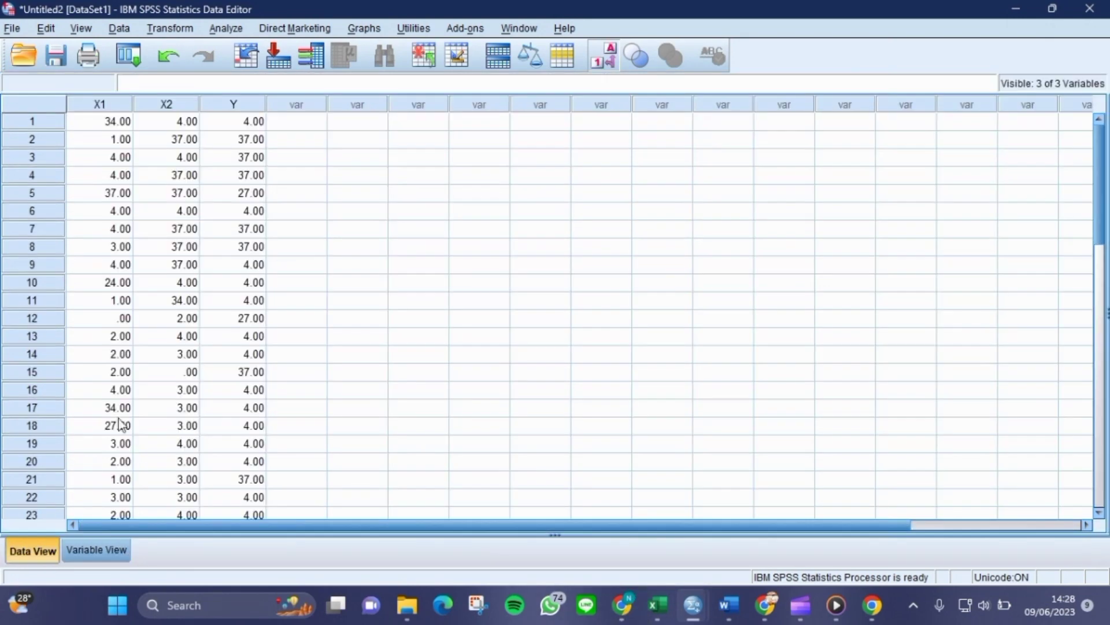
Step: Start a Linear Regression analysis and assign SK5 [Y] as the dependent variable
click(226, 28)
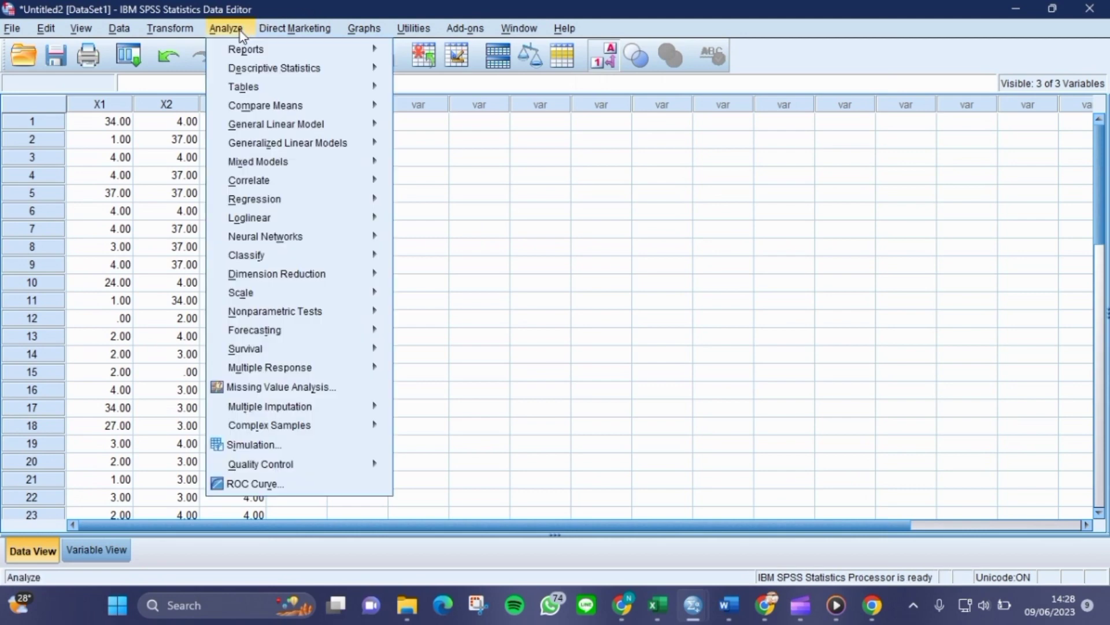
mouse_move(275, 199)
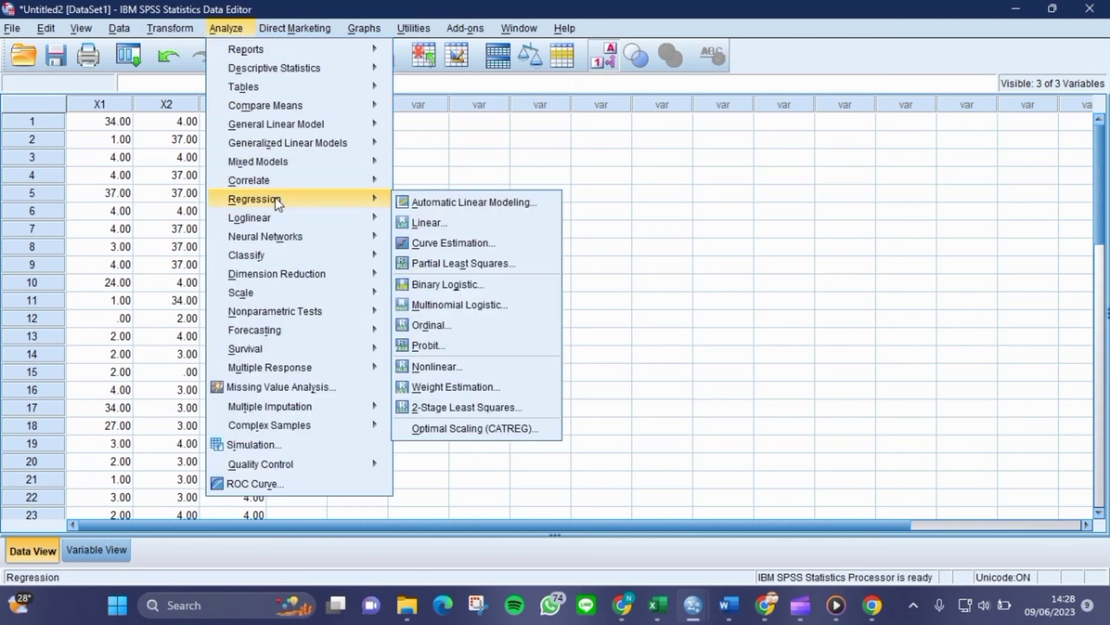
mouse_move(391, 214)
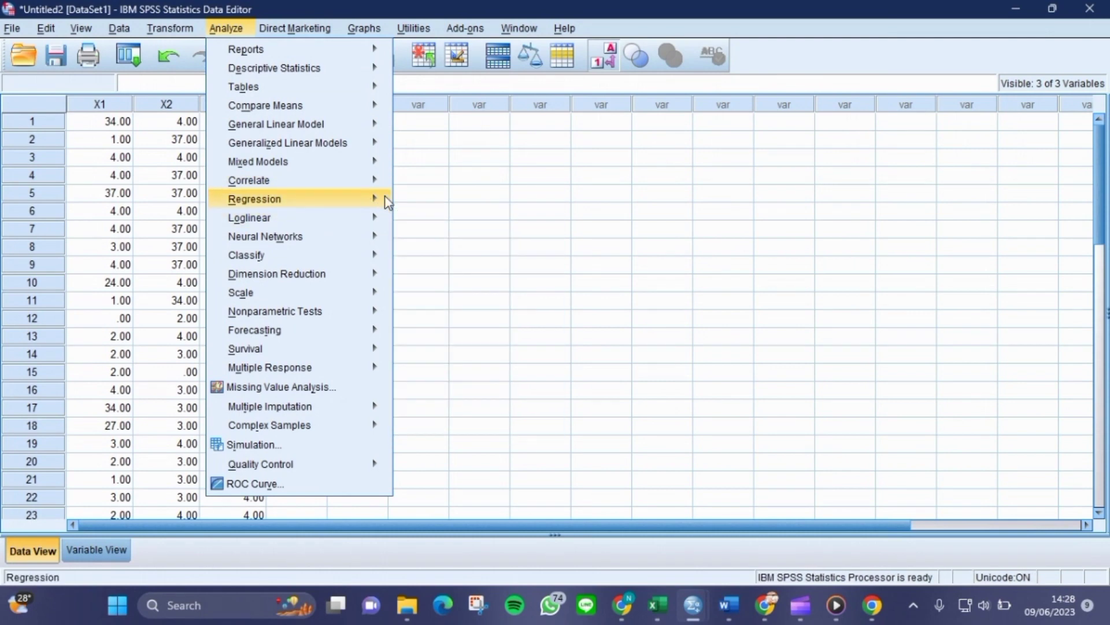
click(421, 219)
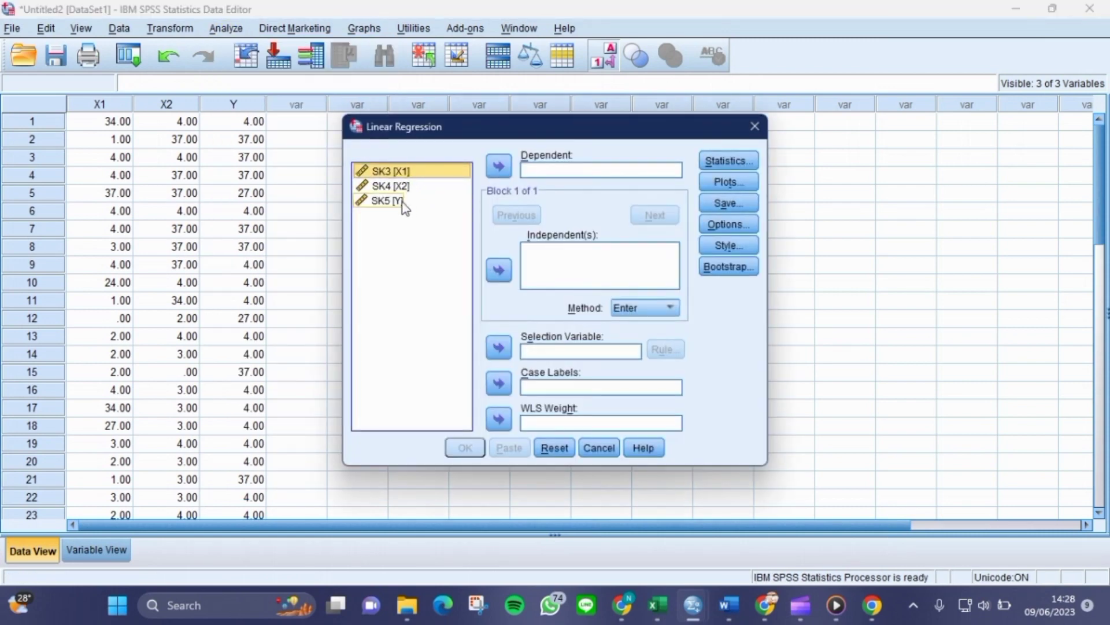
click(401, 202)
click(499, 167)
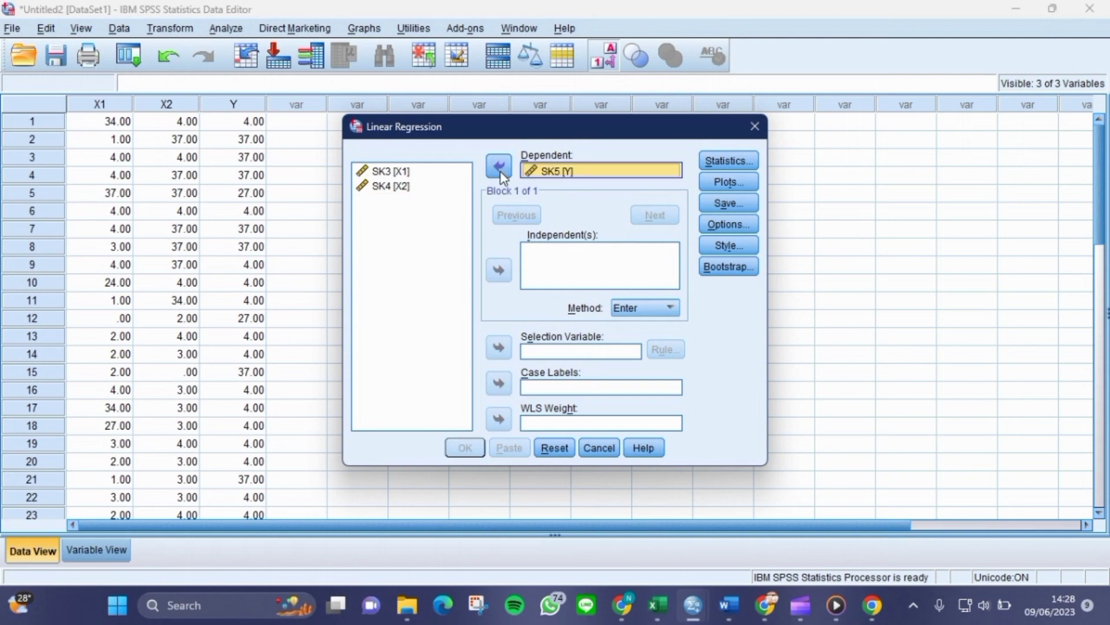
Step: Add SK3 [X1] and SK4 [X2] as the independent variables and run the regression with the Enter method
click(400, 172)
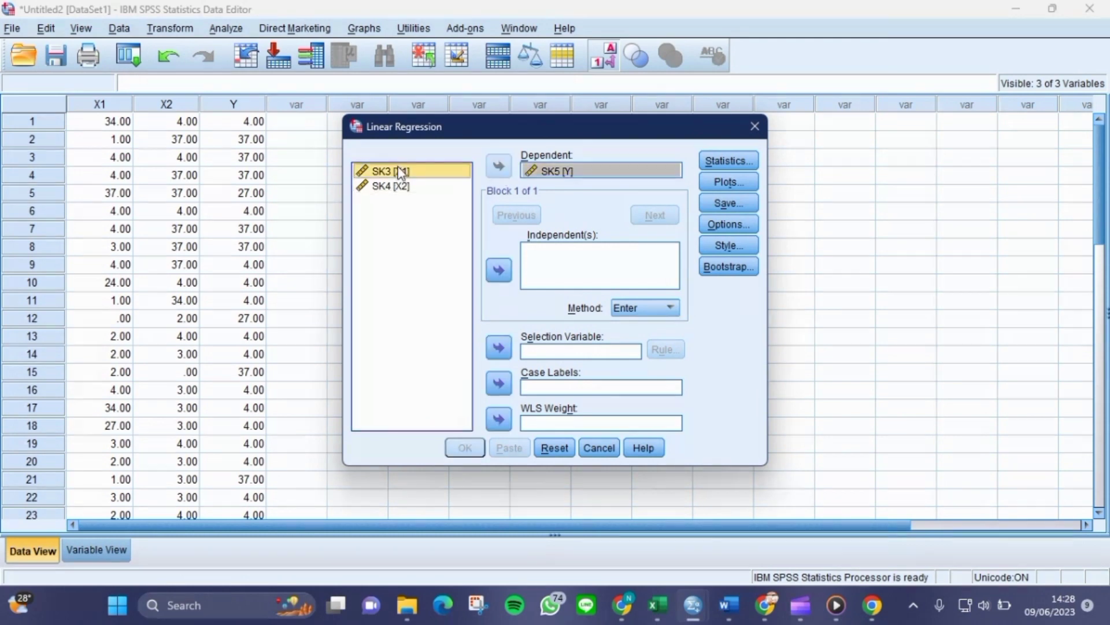
shift+click(403, 187)
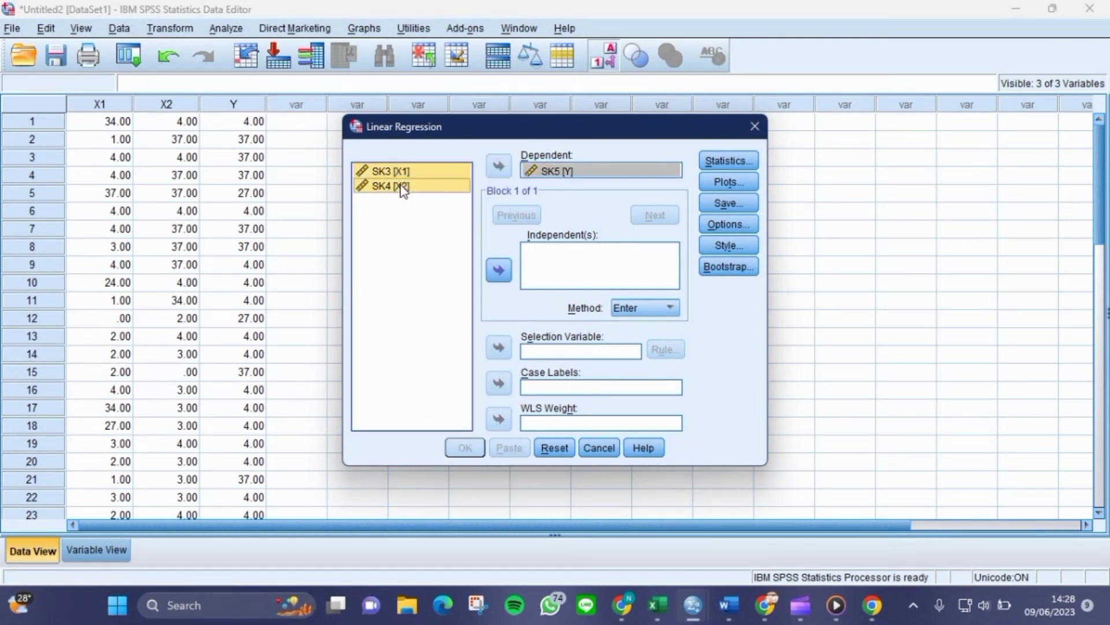
click(500, 270)
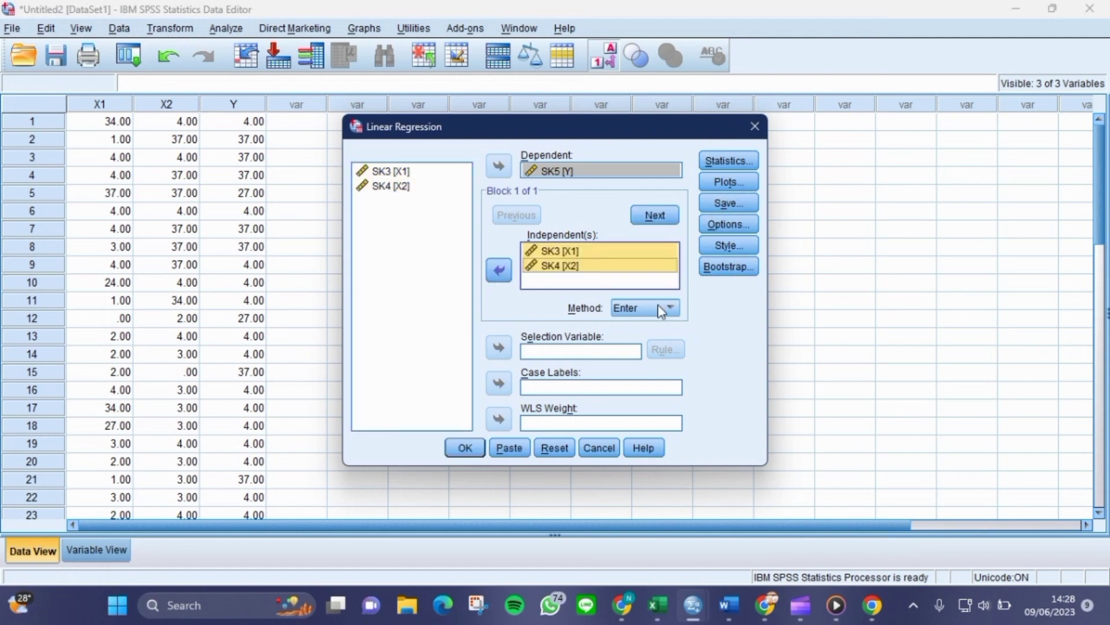
click(464, 448)
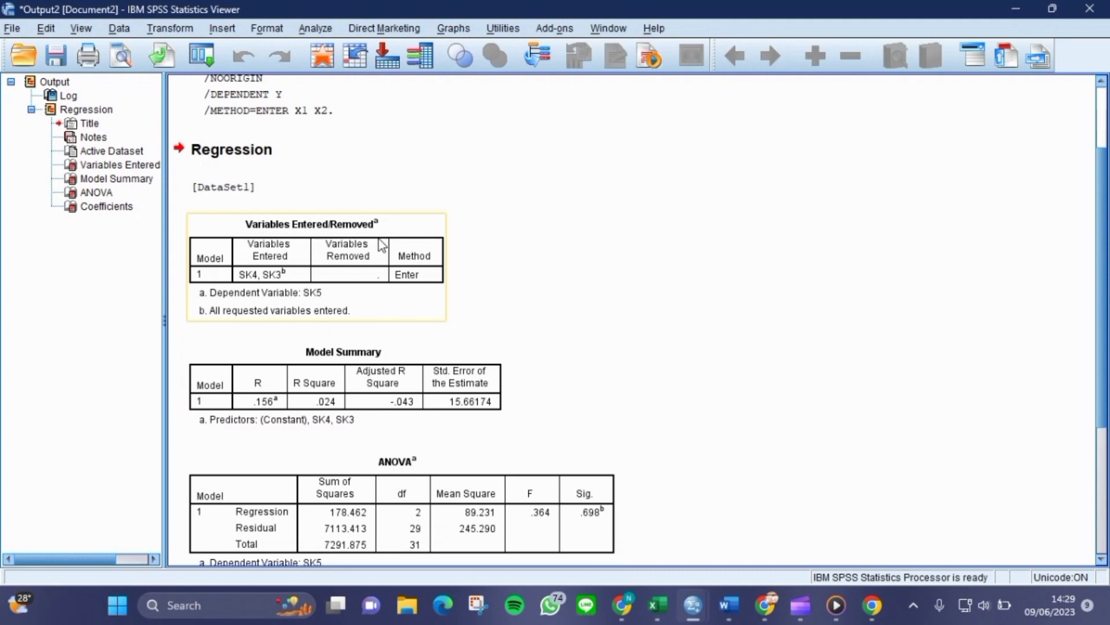
Step: Return to the Word assignment and review the research hypotheses, the t-test decision rules and the t table calculation
click(524, 541)
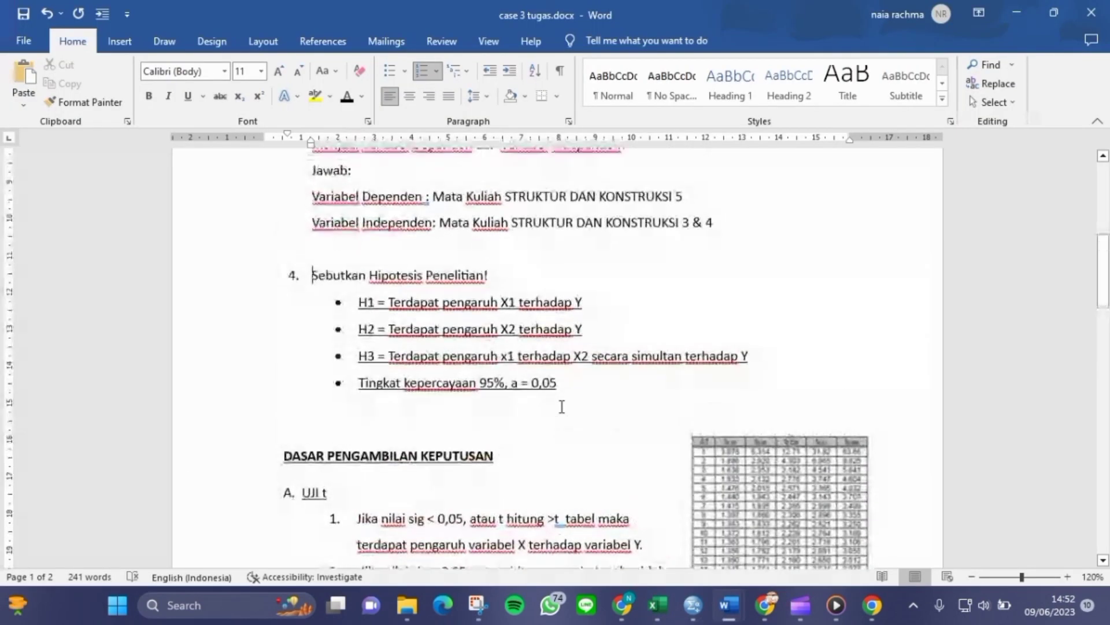
scroll(560, 404, down, 3)
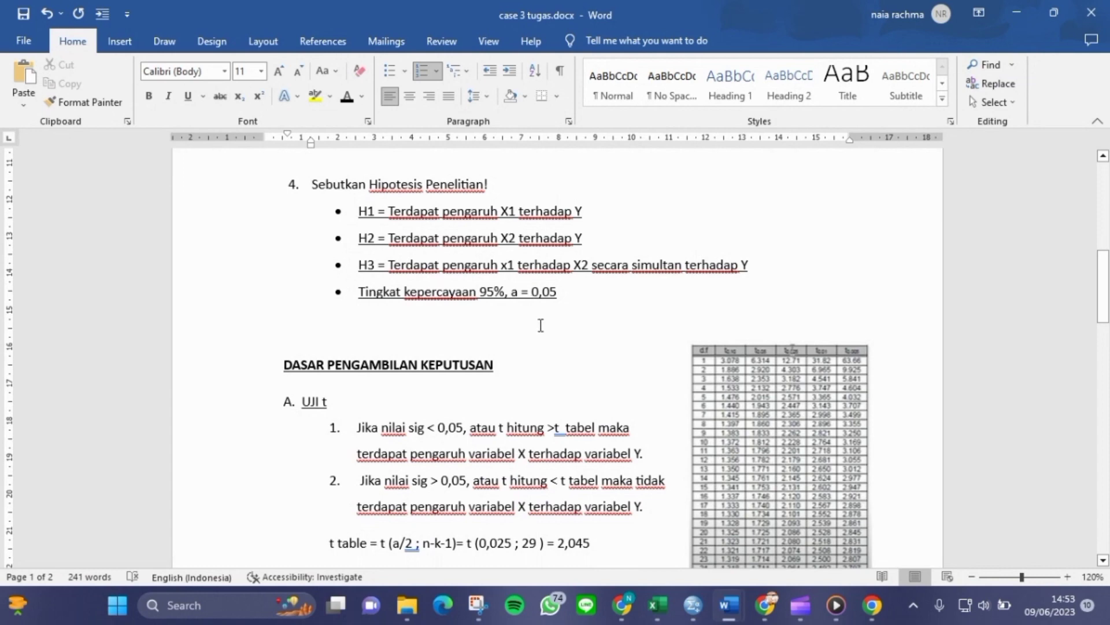
scroll(501, 392, down, 1)
scroll(282, 360, down, 1)
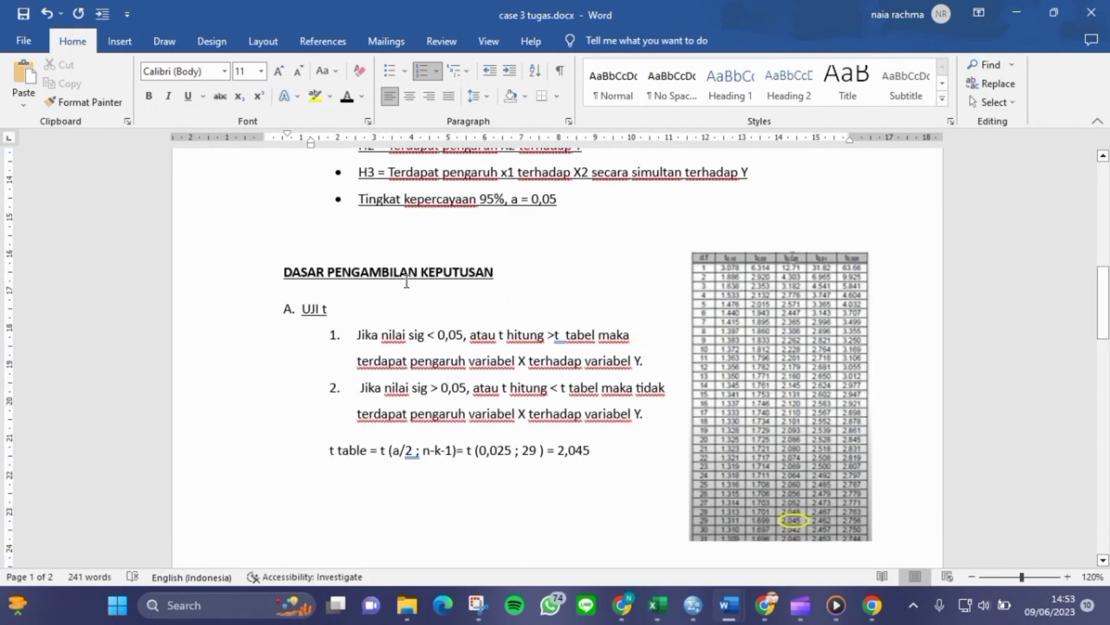
scroll(461, 281, down, 1)
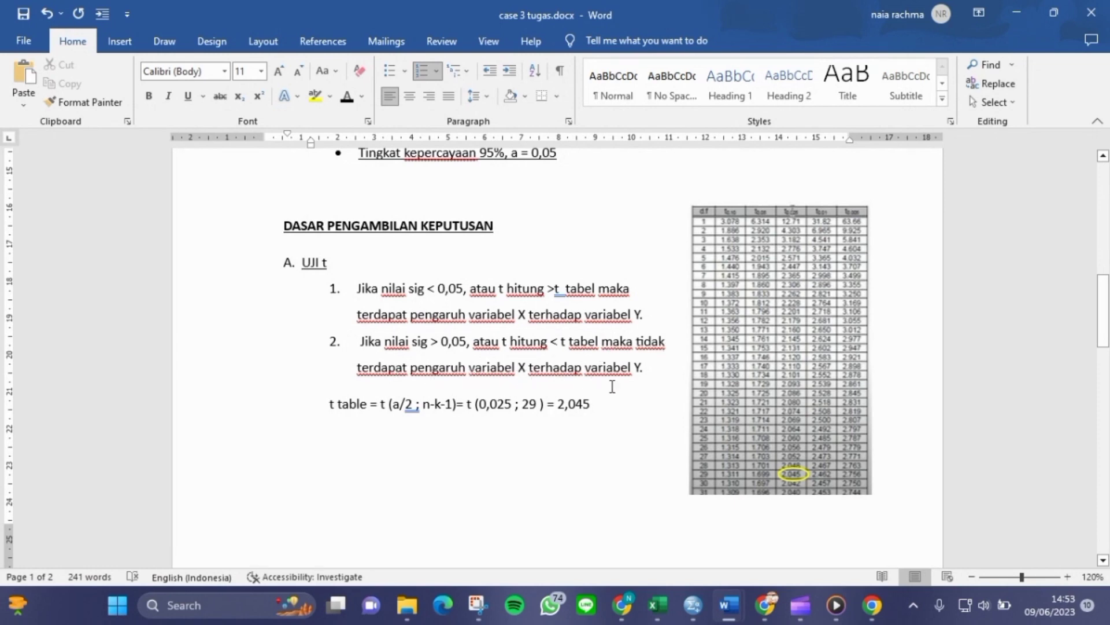
scroll(501, 395, down, 1)
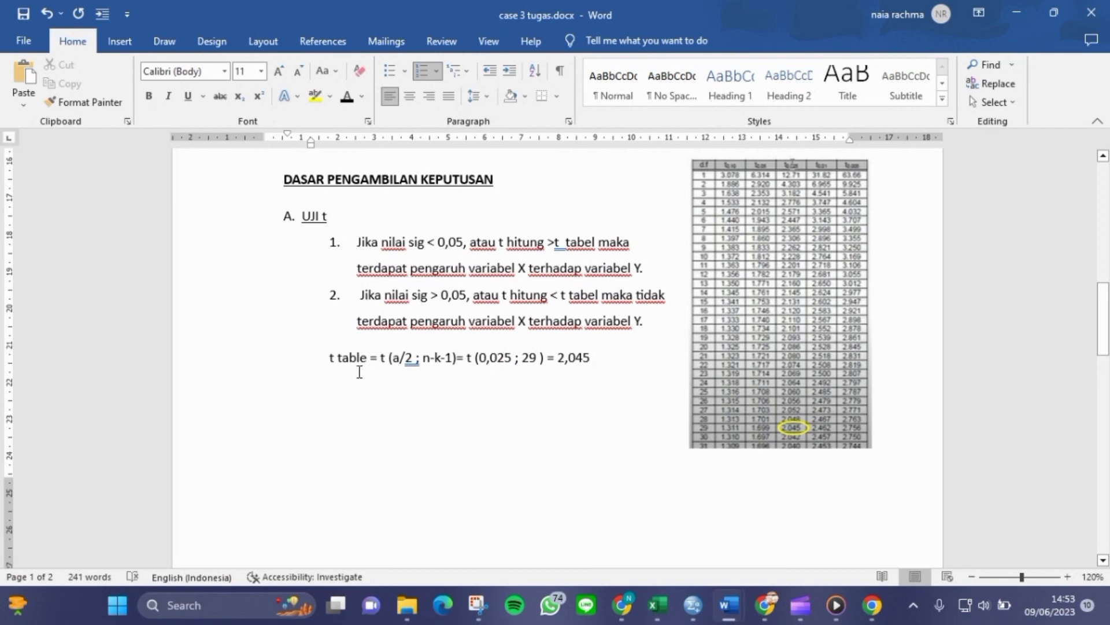
click(390, 355)
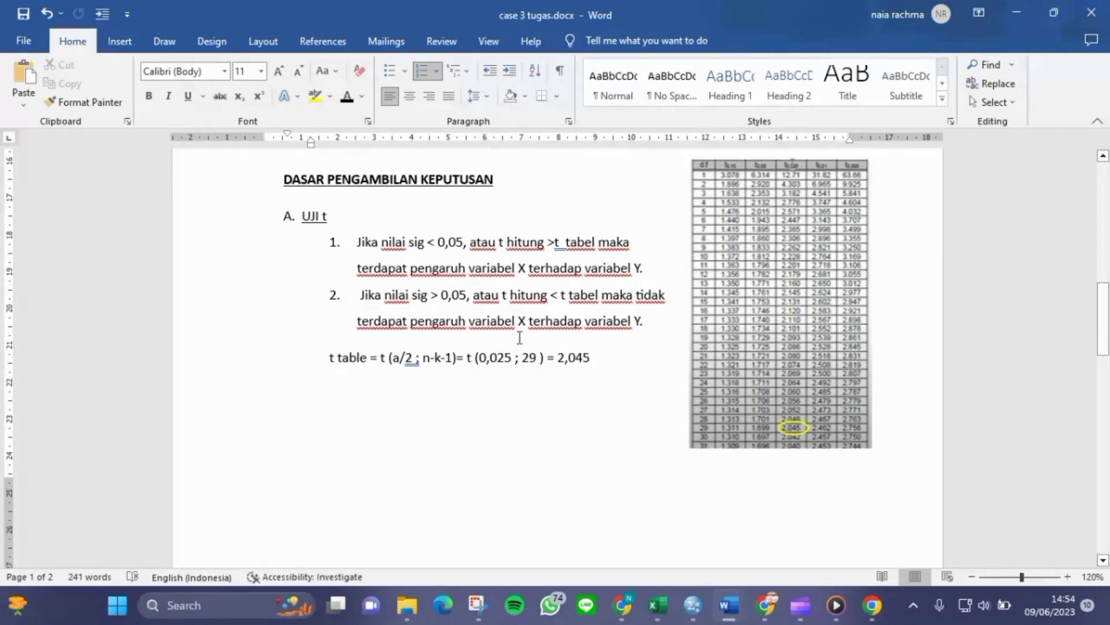
scroll(535, 345, up, 3)
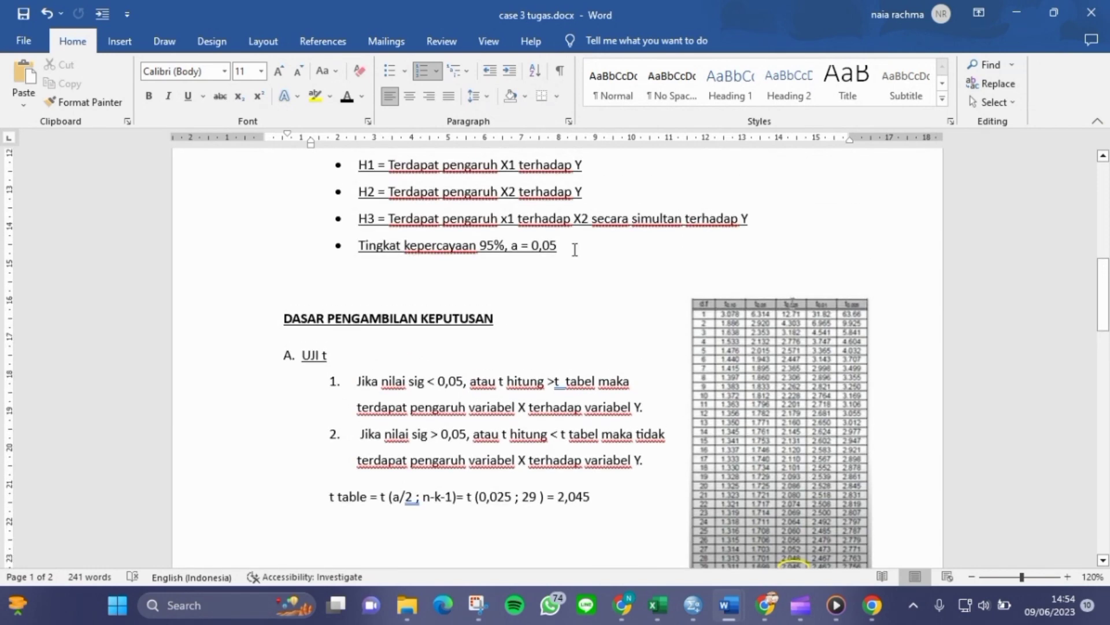
scroll(508, 317, down, 2)
scroll(507, 317, down, 1)
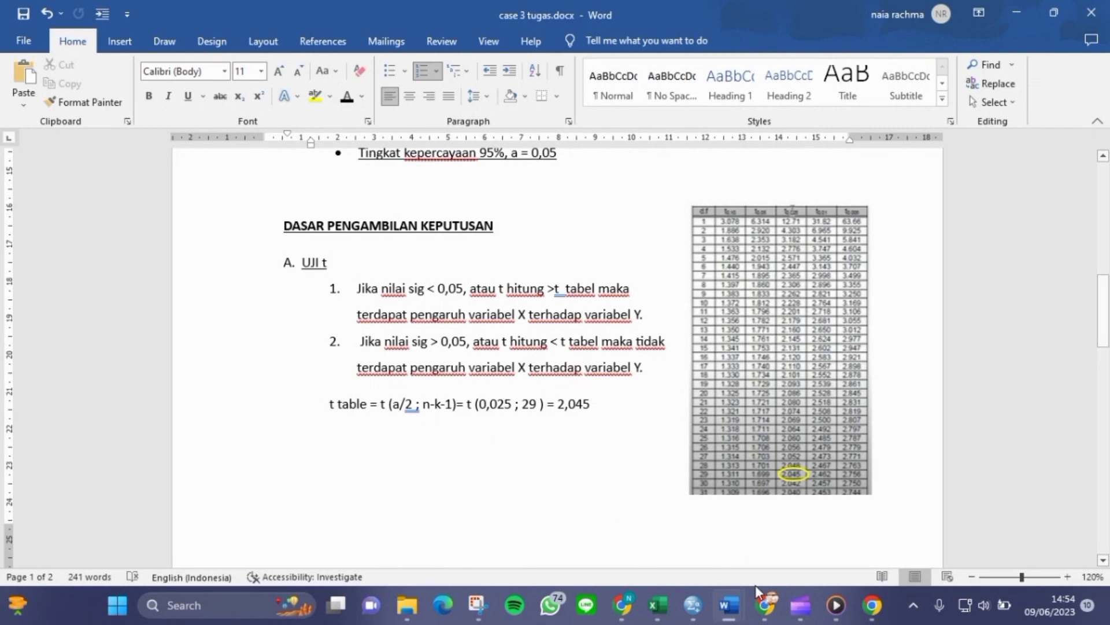
Step: Switch to the Untitled2 dataset in SPSS and check the last case number in the data
mouse_move(686, 610)
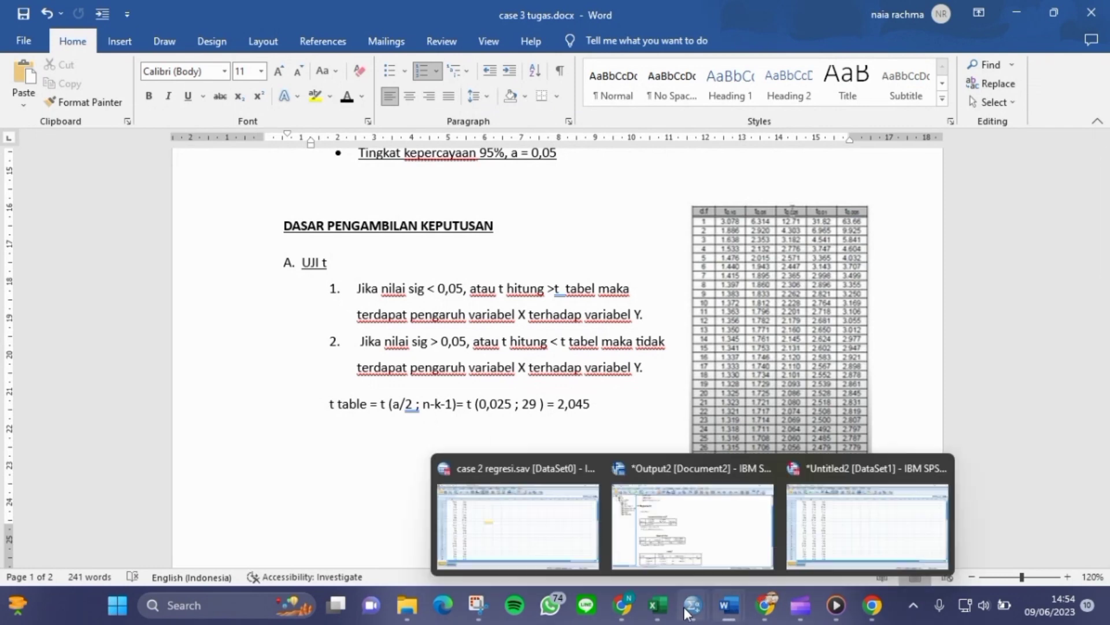
click(828, 533)
scroll(141, 421, down, 4)
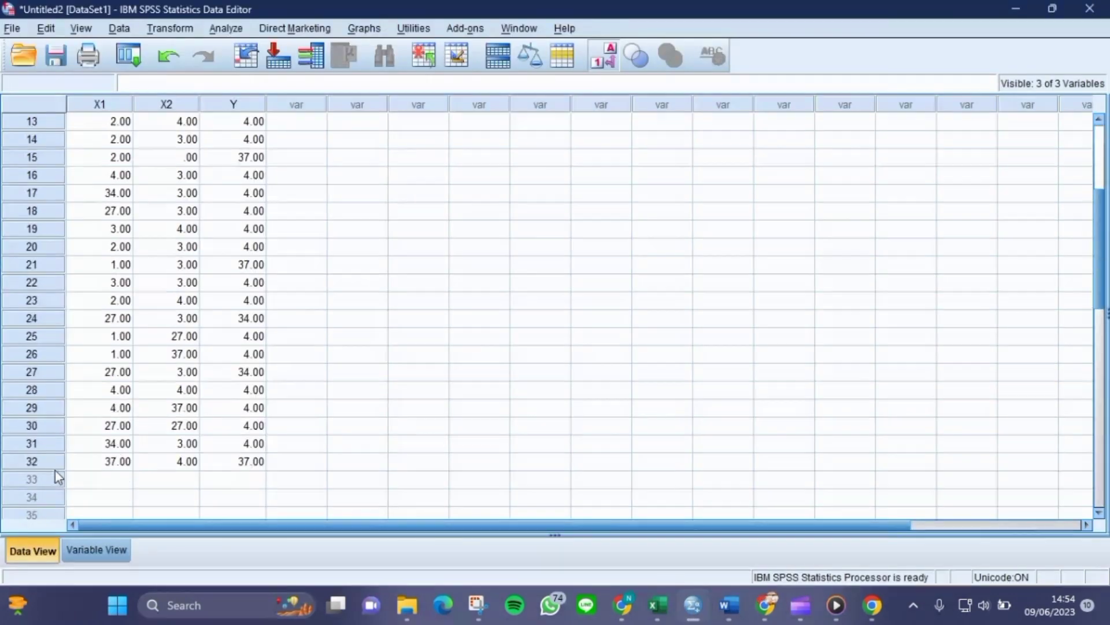
Step: Switch to case 3 tugas.docx in Word and review the t table value, the F-test decision rules and the F table calculation
mouse_move(729, 605)
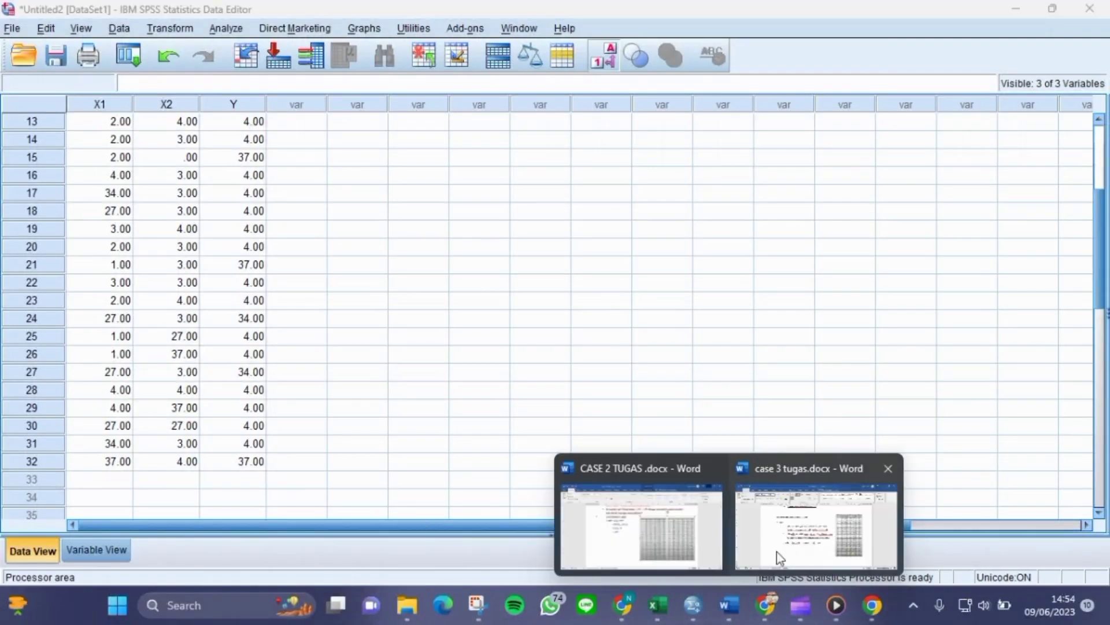
click(777, 557)
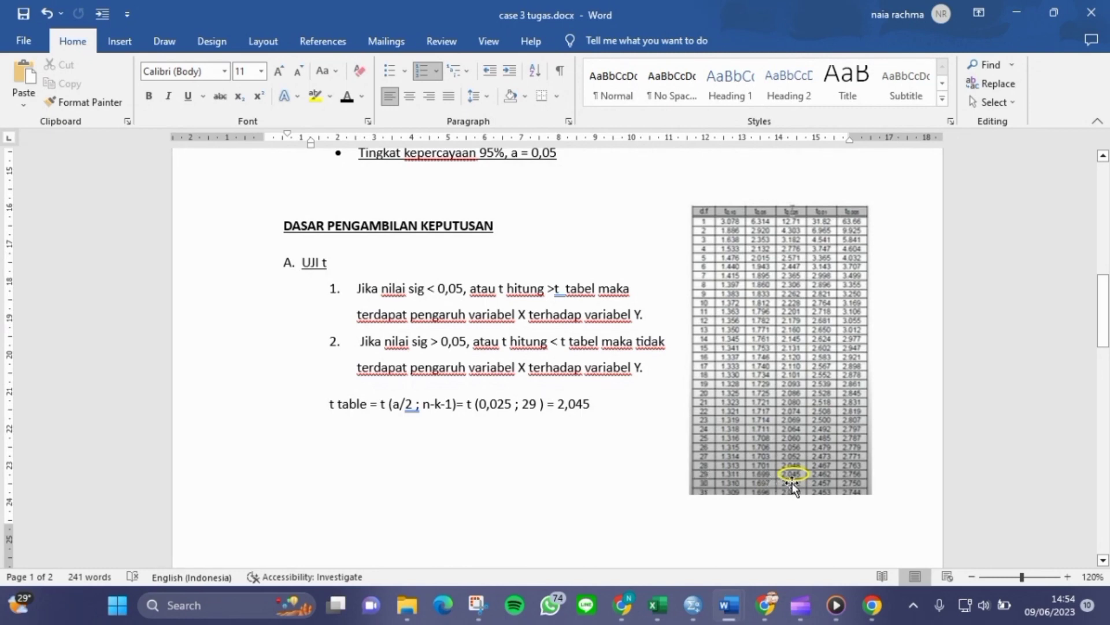
scroll(645, 407, down, 6)
scroll(645, 407, down, 4)
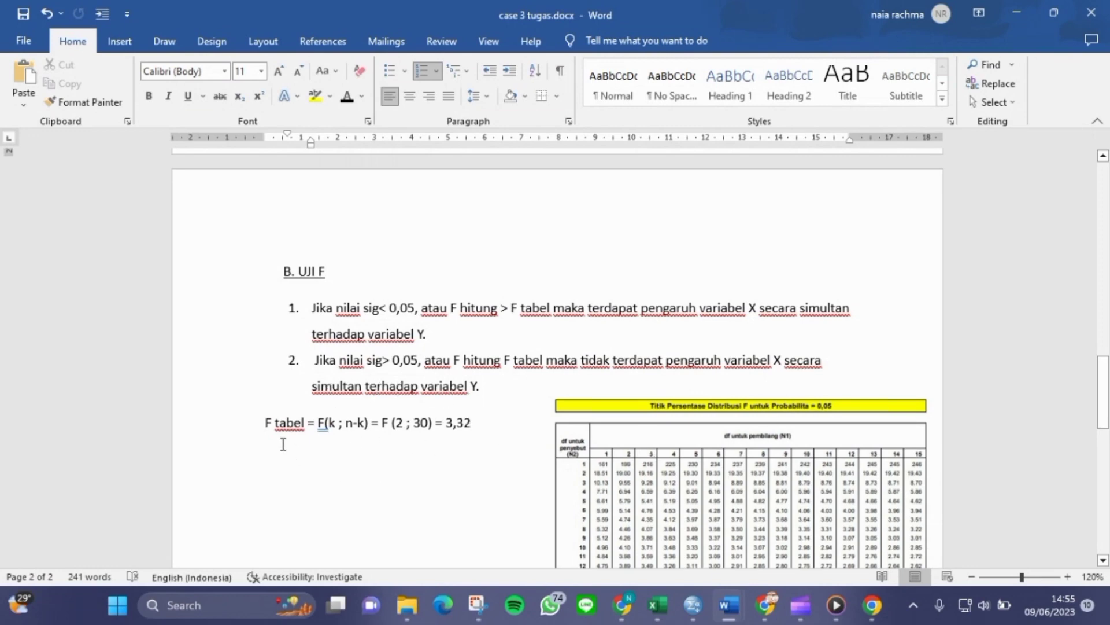
scroll(274, 417, down, 2)
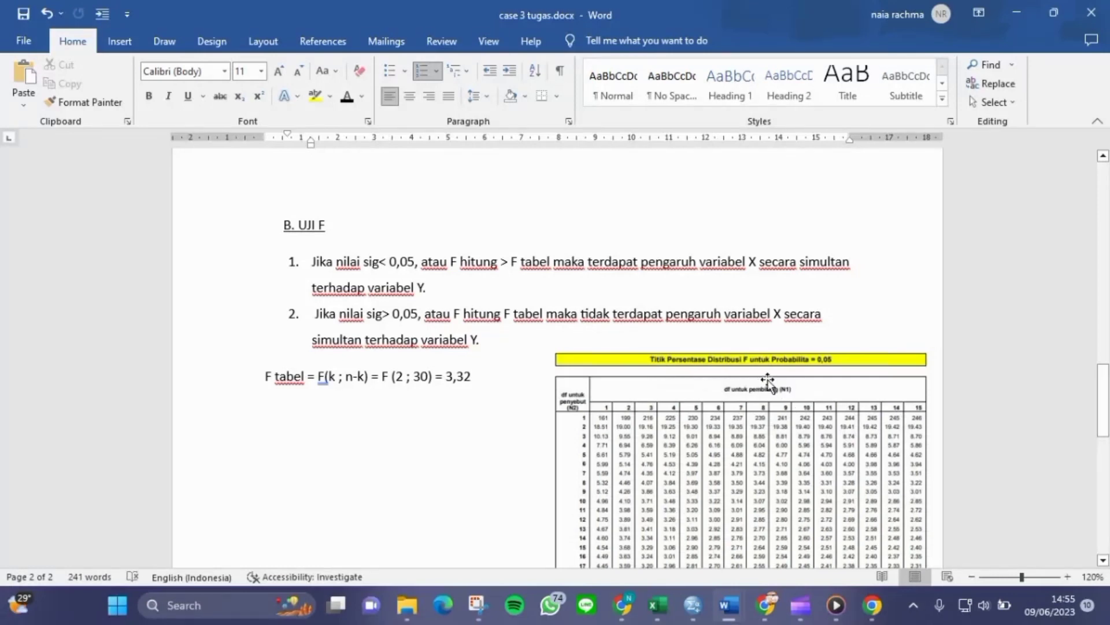
scroll(762, 382, down, 1)
scroll(762, 380, down, 2)
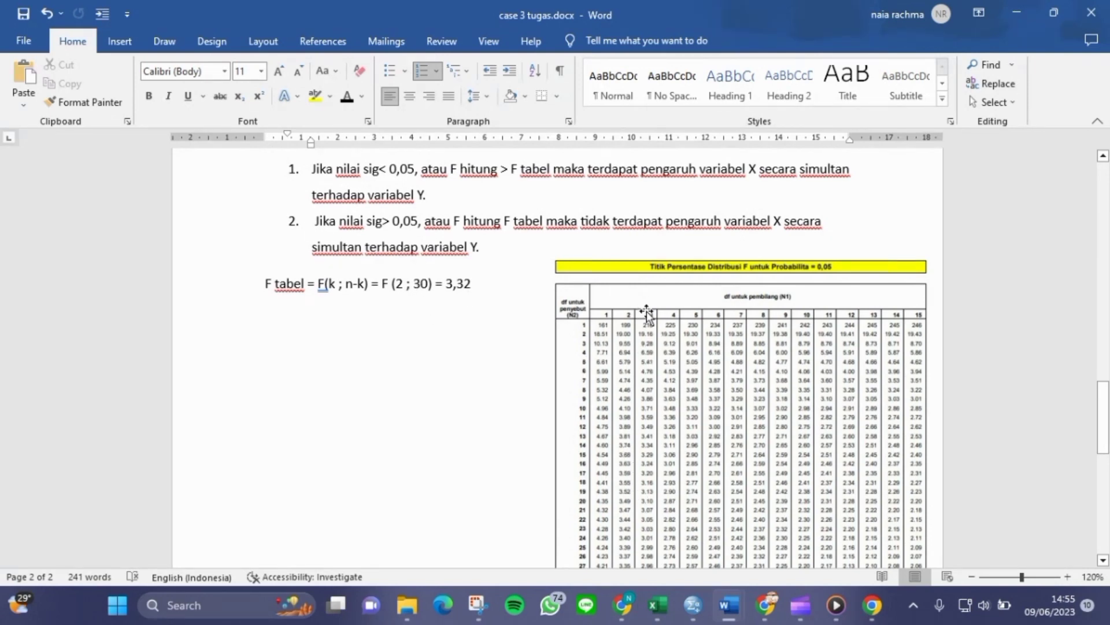
scroll(636, 321, down, 2)
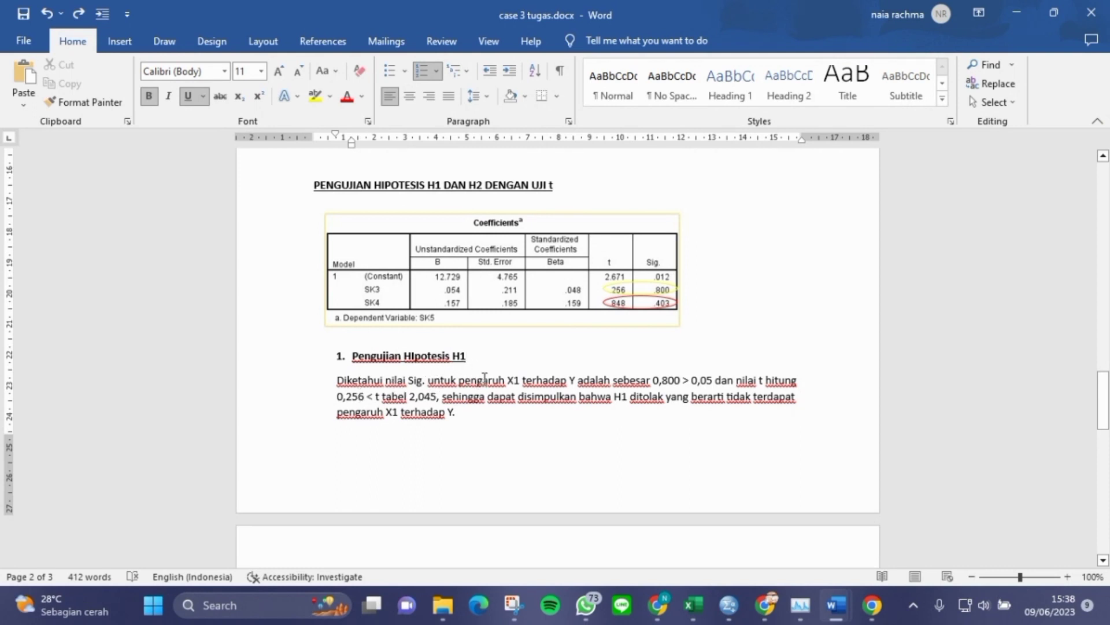
Step: Review the H1 test conclusion for SK3 and compare its calculated t with the t table calculation in the decision rules
scroll(485, 377, down, 1)
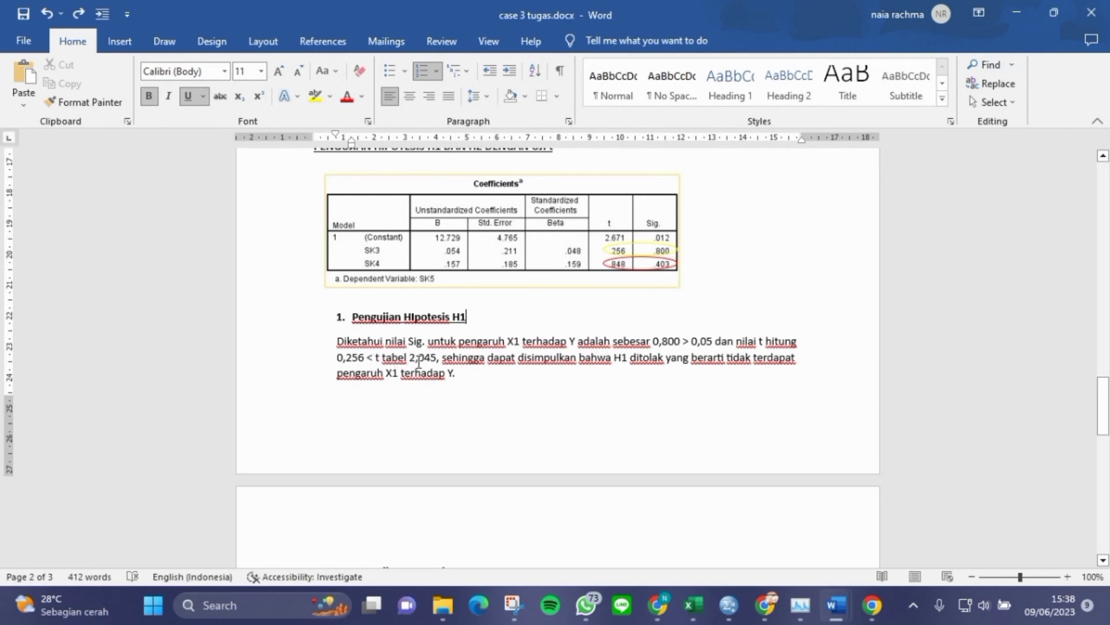
scroll(499, 374, up, 20)
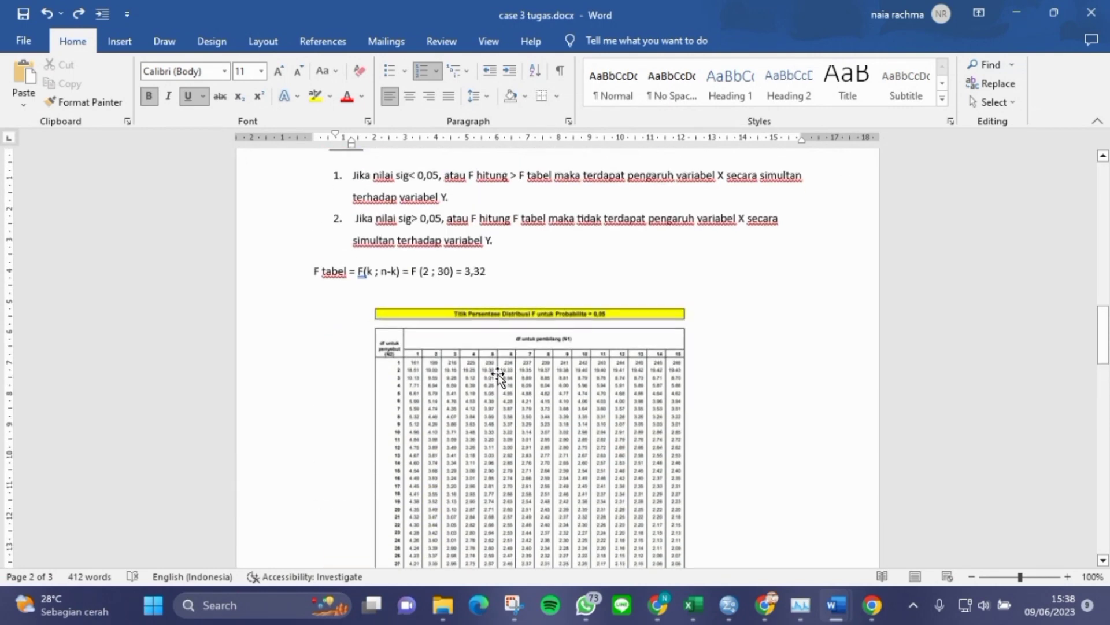
scroll(499, 376, up, 7)
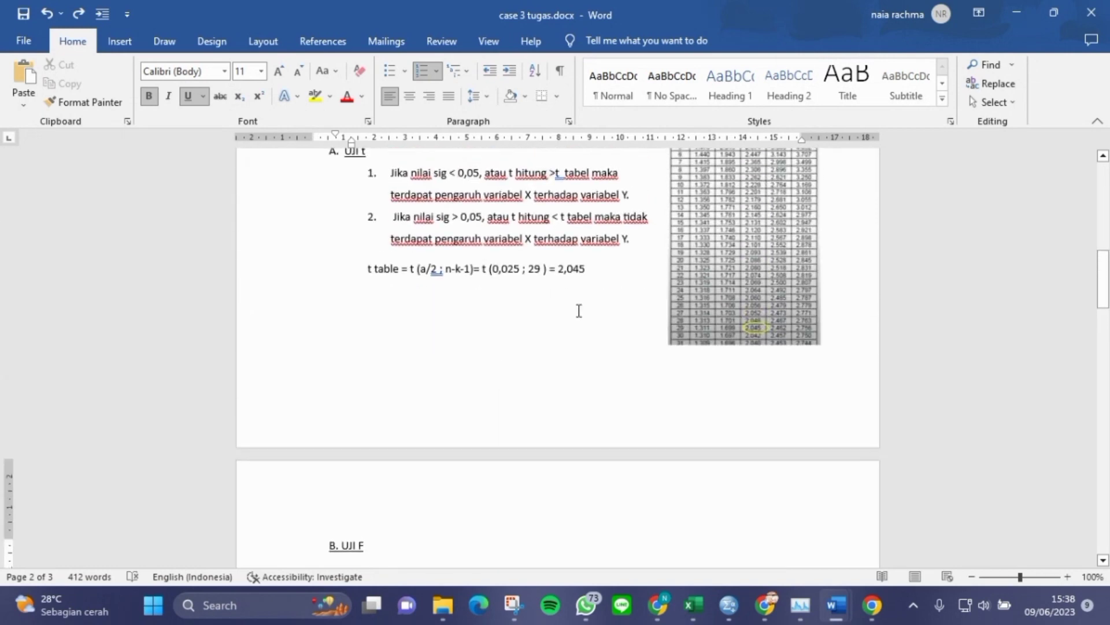
scroll(549, 326, down, 20)
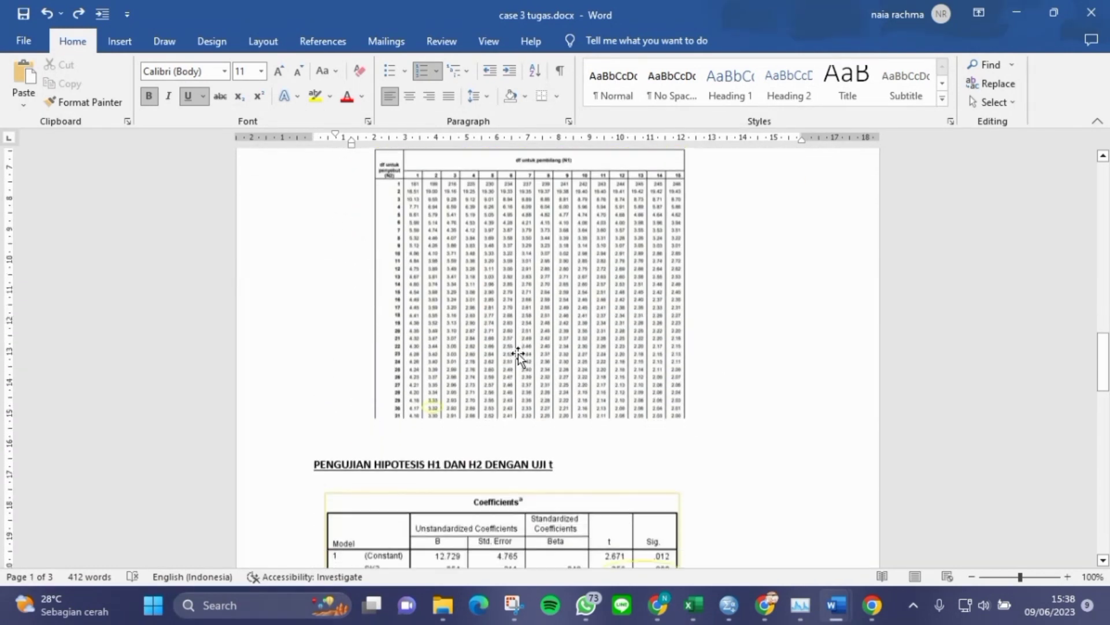
scroll(519, 354, down, 3)
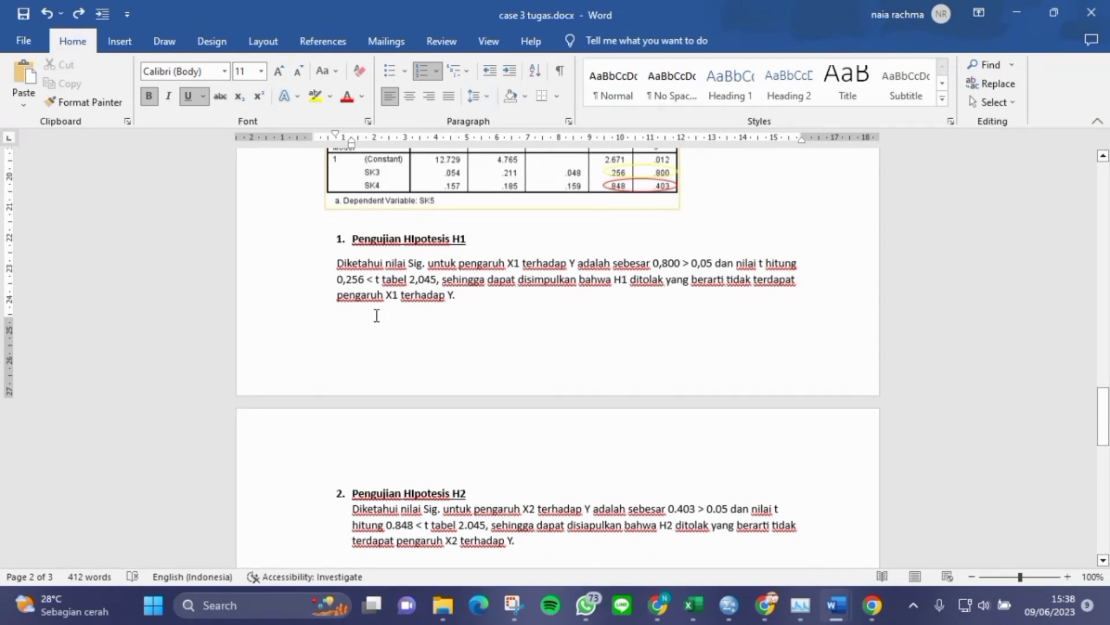
Step: Review the H2 test conclusion and check its significance and t values against the SK4 row of the Coefficients table
scroll(483, 307, down, 7)
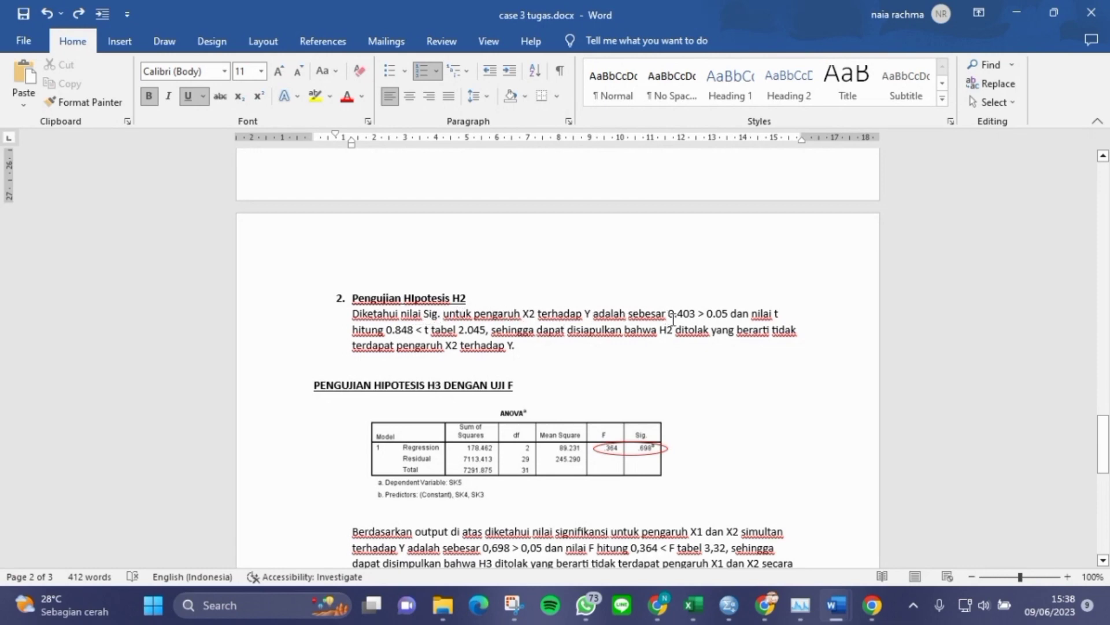
scroll(671, 351, up, 7)
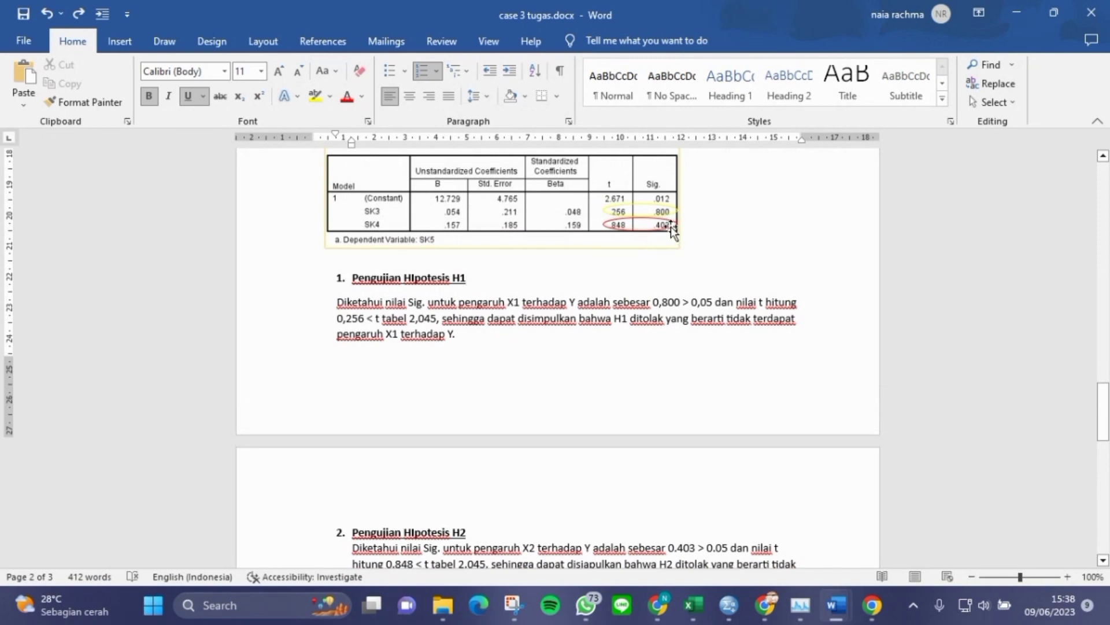
scroll(651, 340, down, 2)
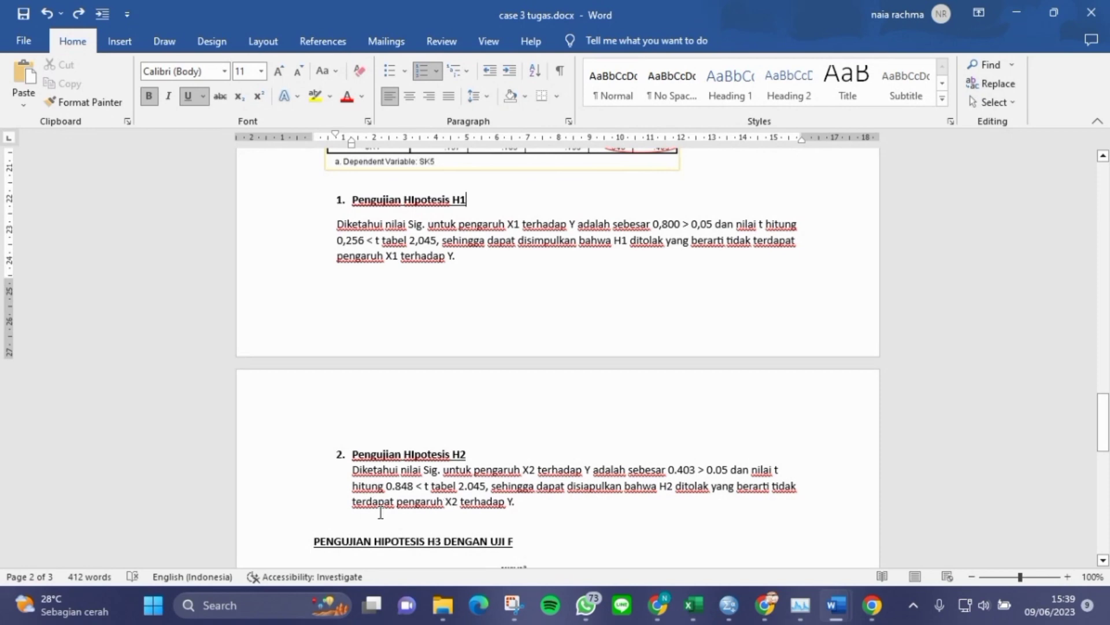
click(543, 505)
scroll(625, 243, up, 3)
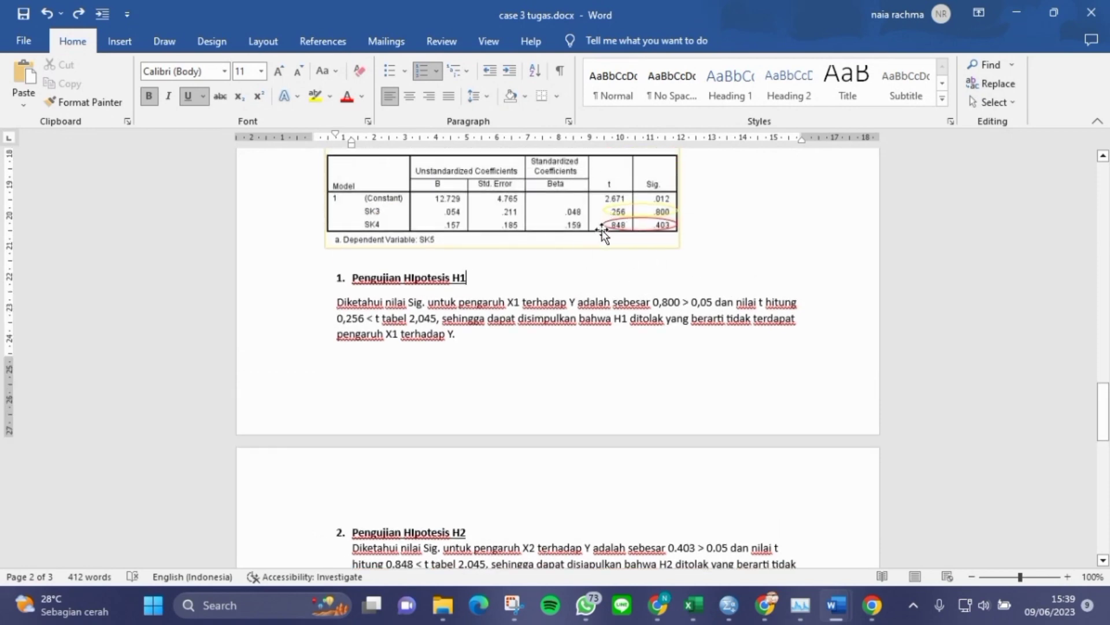
scroll(536, 334, down, 2)
scroll(536, 334, down, 1)
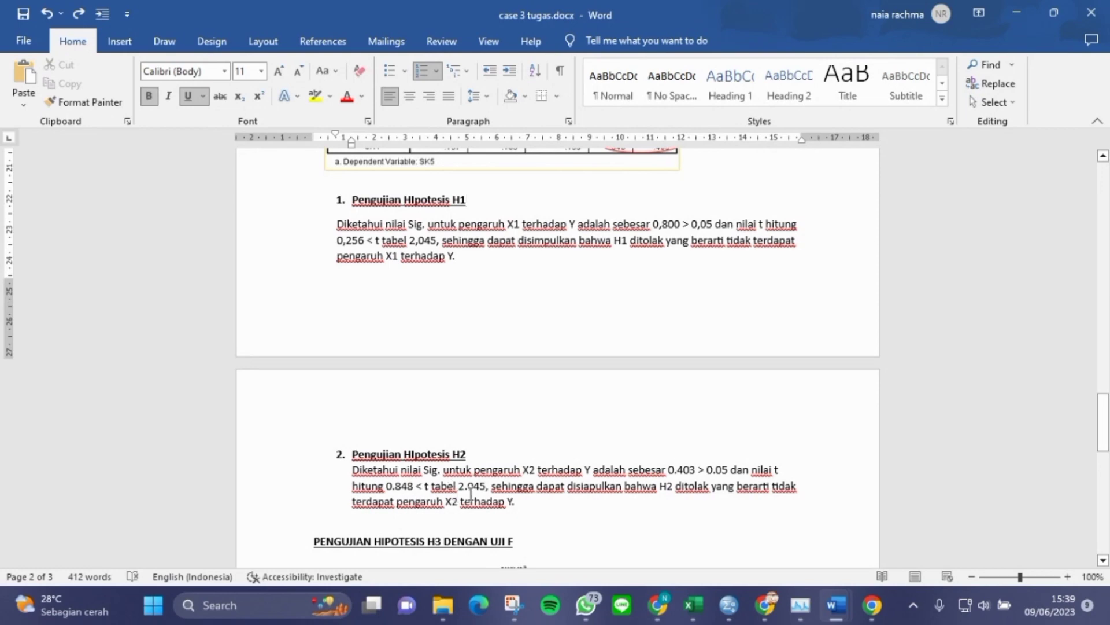
Step: Review the H3 F-test conclusion with the ANOVA table and compare its calculated F with the F table value
scroll(492, 443, down, 1)
scroll(538, 457, down, 2)
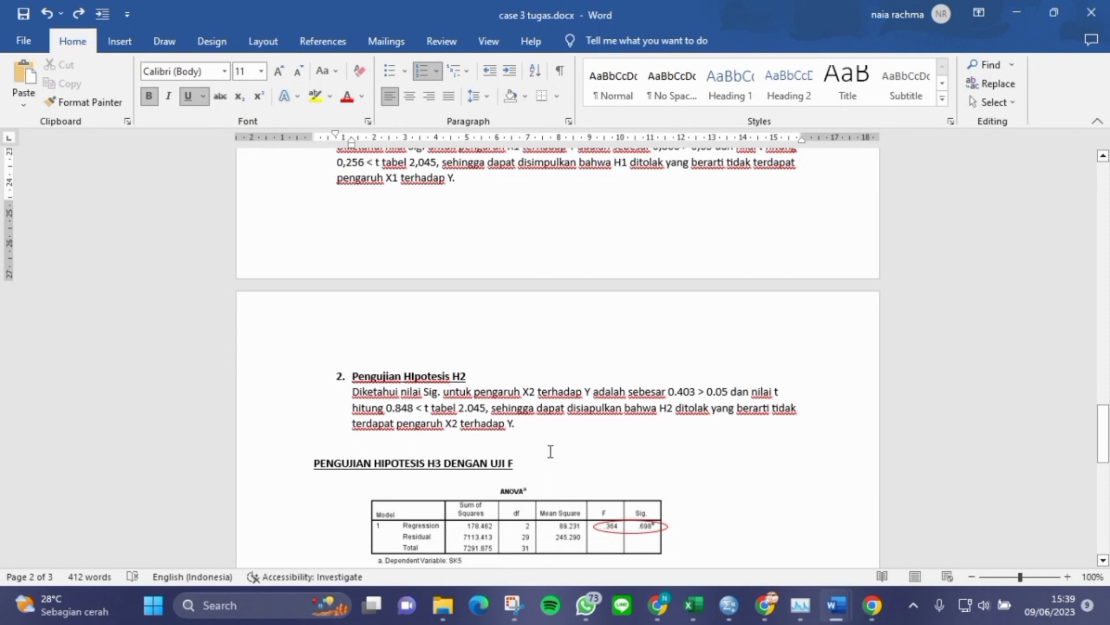
scroll(549, 452, down, 1)
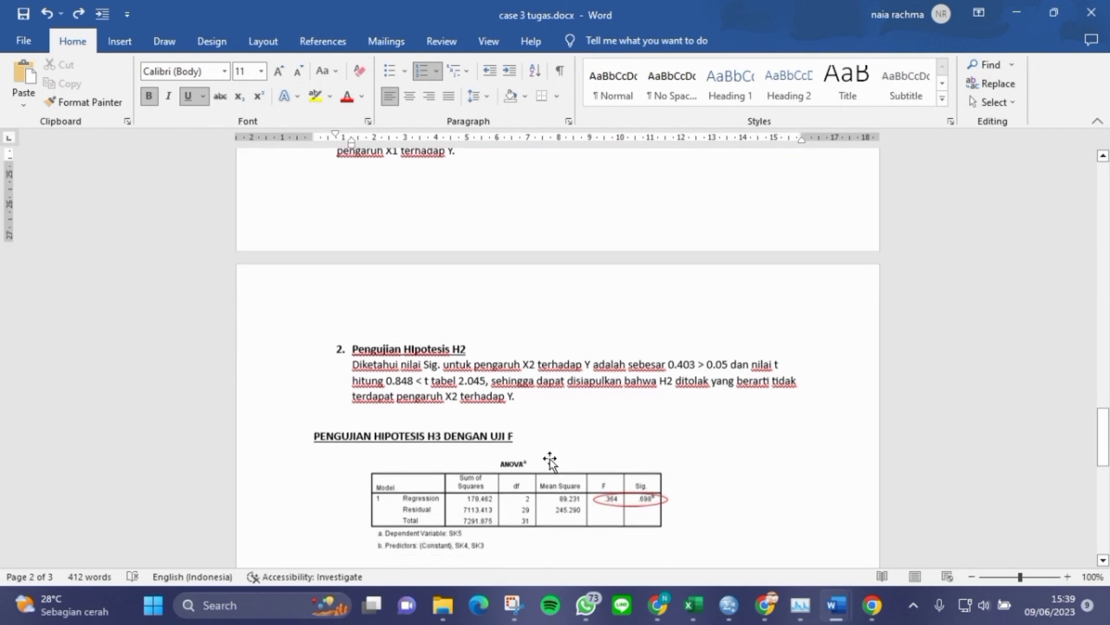
scroll(550, 461, down, 4)
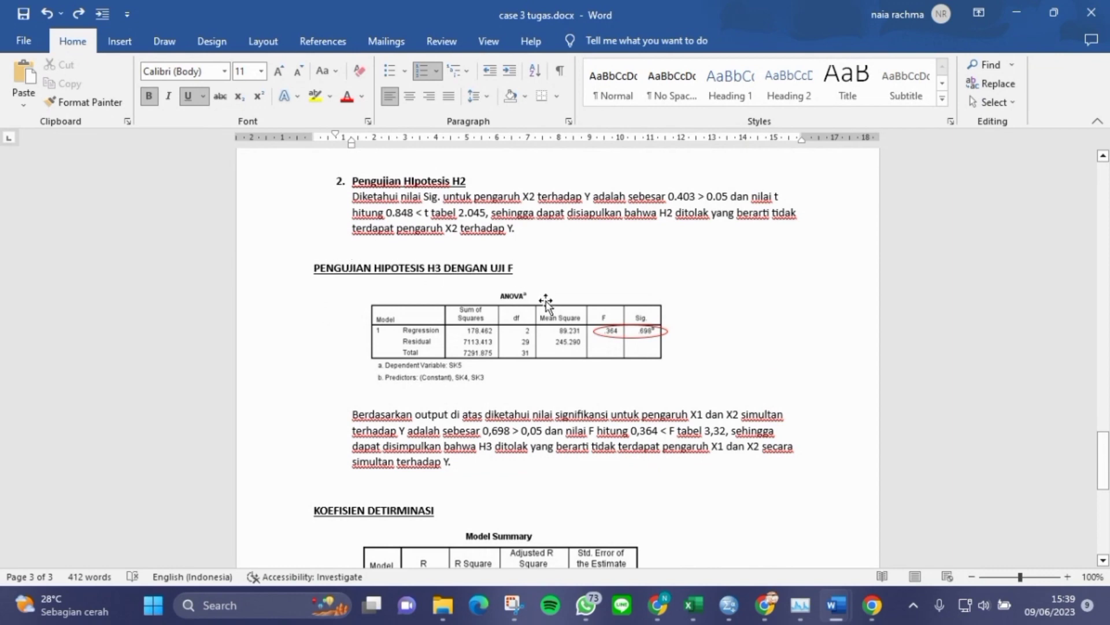
scroll(386, 367, down, 1)
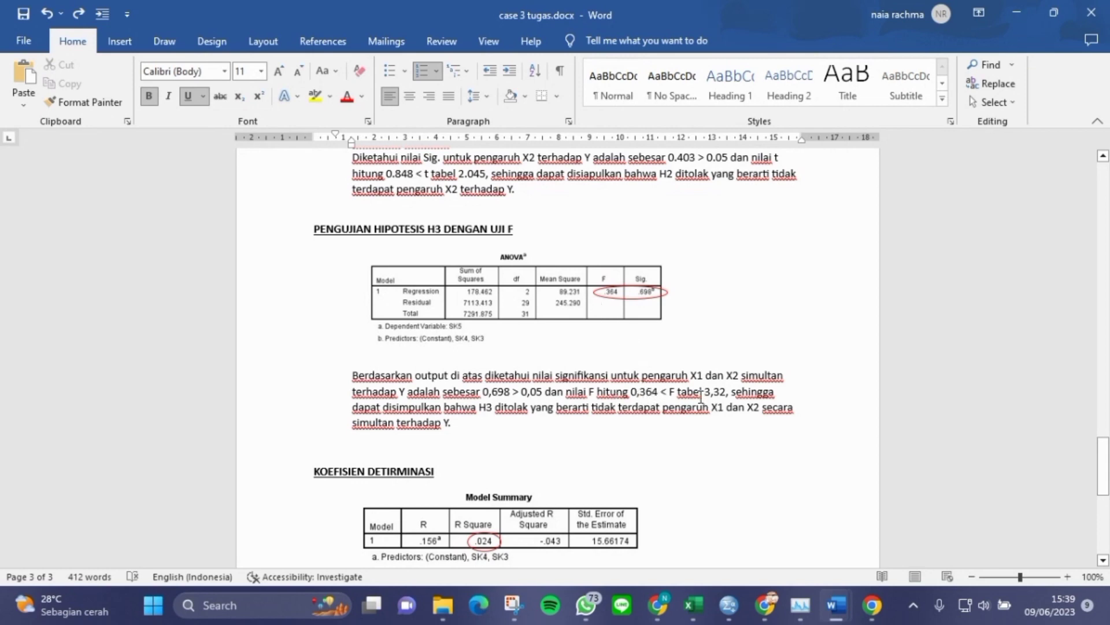
scroll(657, 411, up, 1)
scroll(613, 404, up, 6)
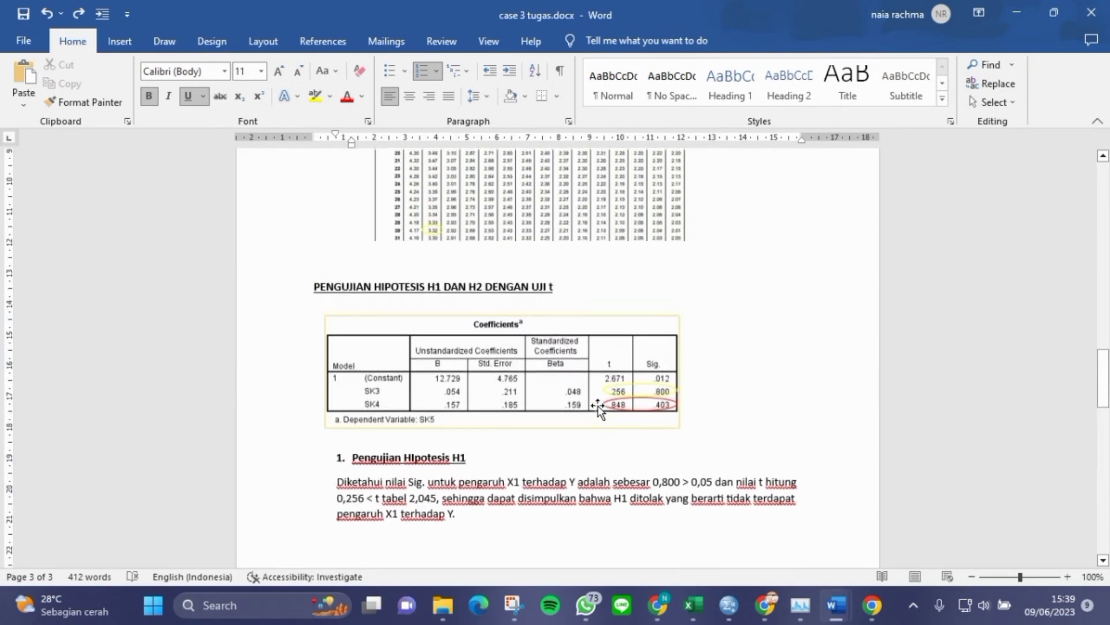
scroll(439, 361, up, 5)
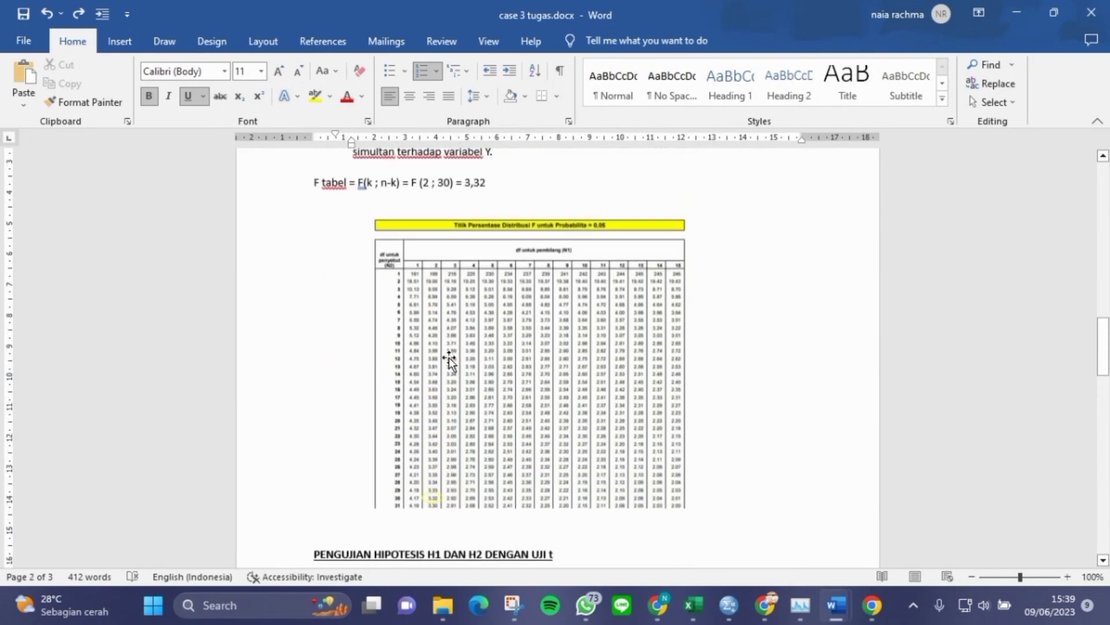
scroll(466, 315, down, 15)
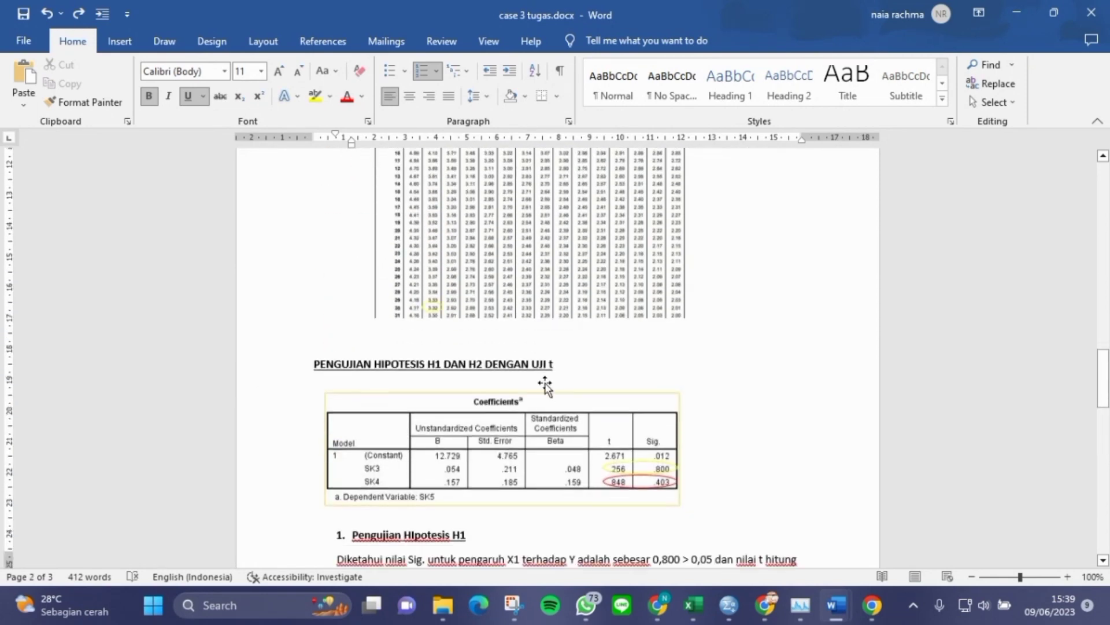
scroll(637, 399, down, 1)
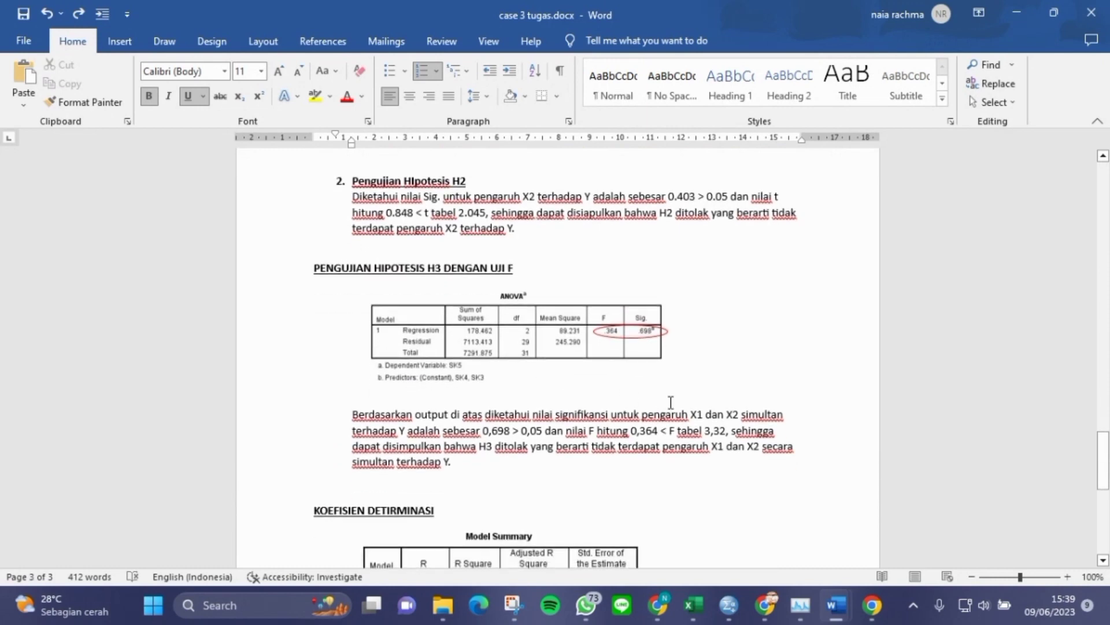
scroll(543, 405, down, 2)
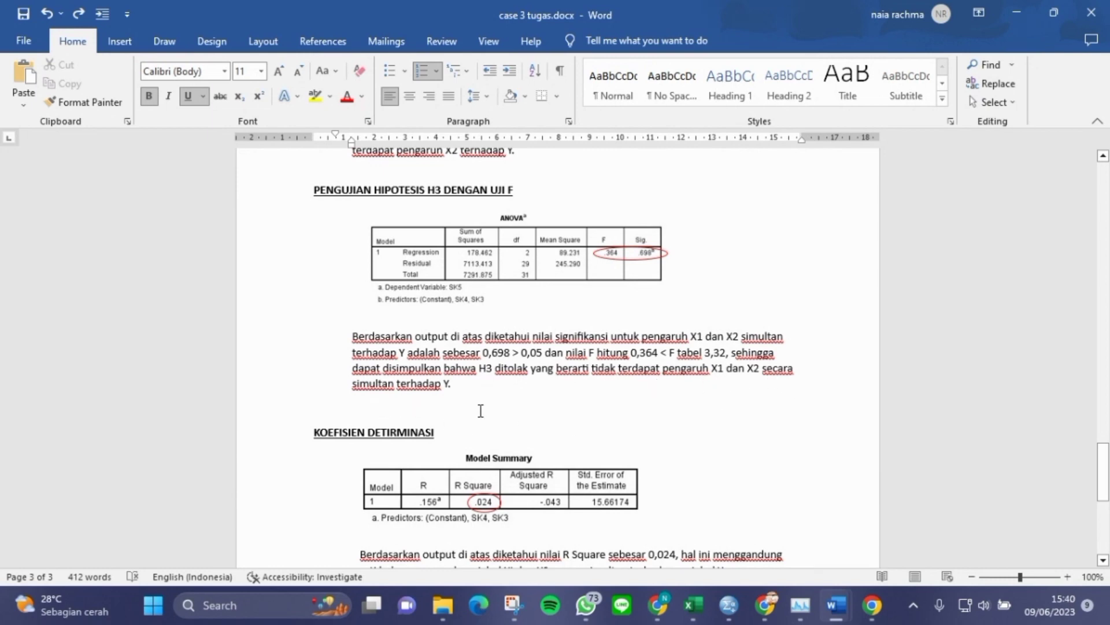
Step: Review the coefficient of determination section, reading the R Square in the Model Summary table and its written interpretation
scroll(481, 413, down, 3)
scroll(482, 411, down, 1)
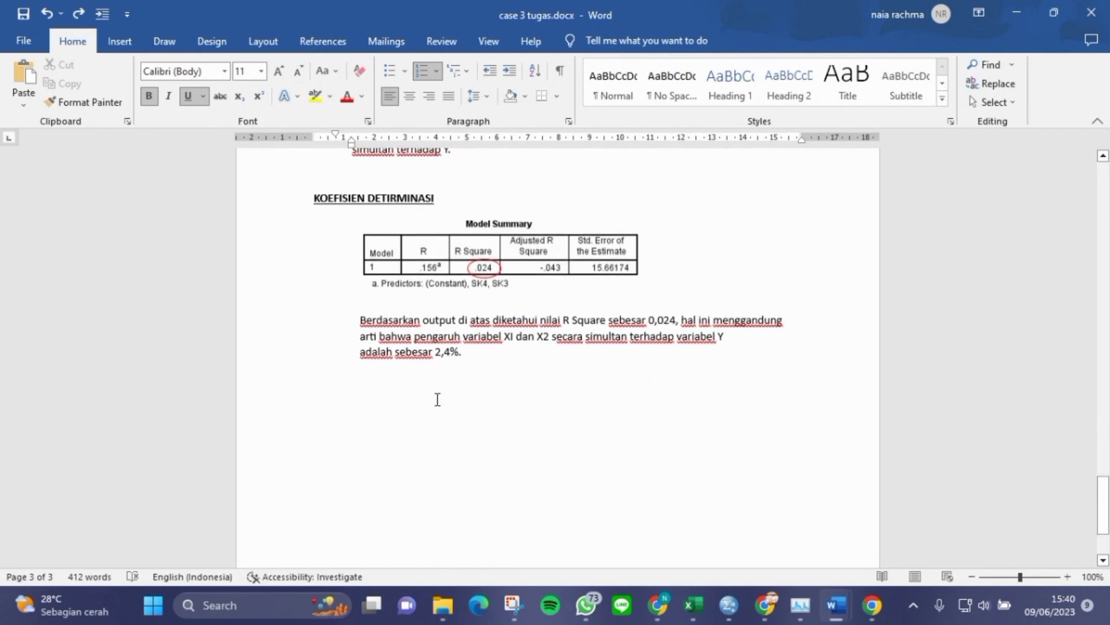
scroll(437, 399, down, 1)
scroll(437, 399, up, 1)
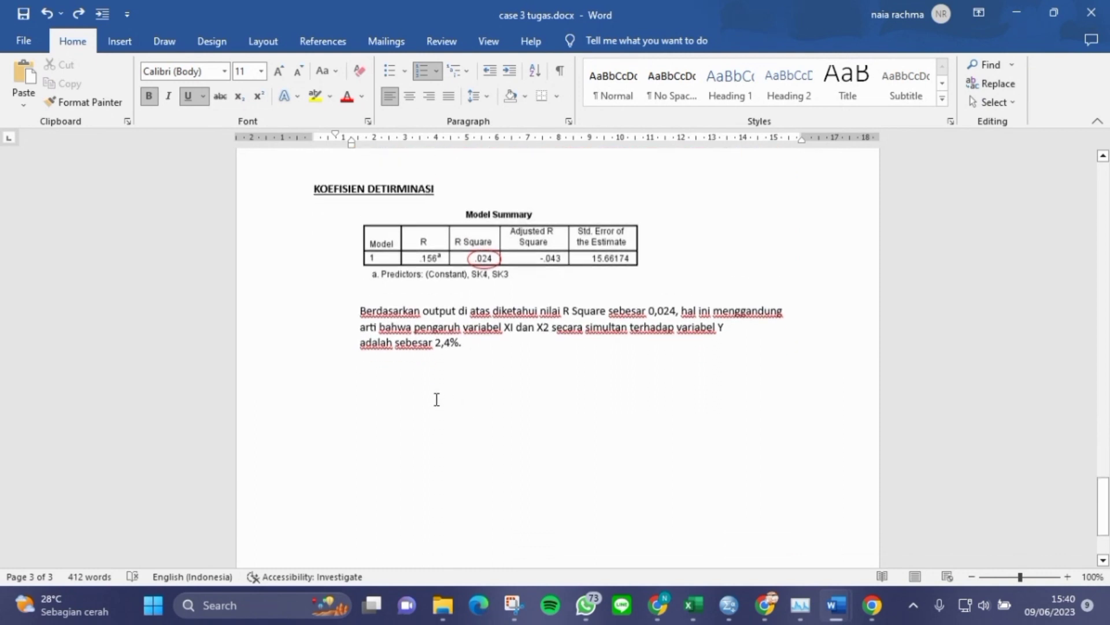